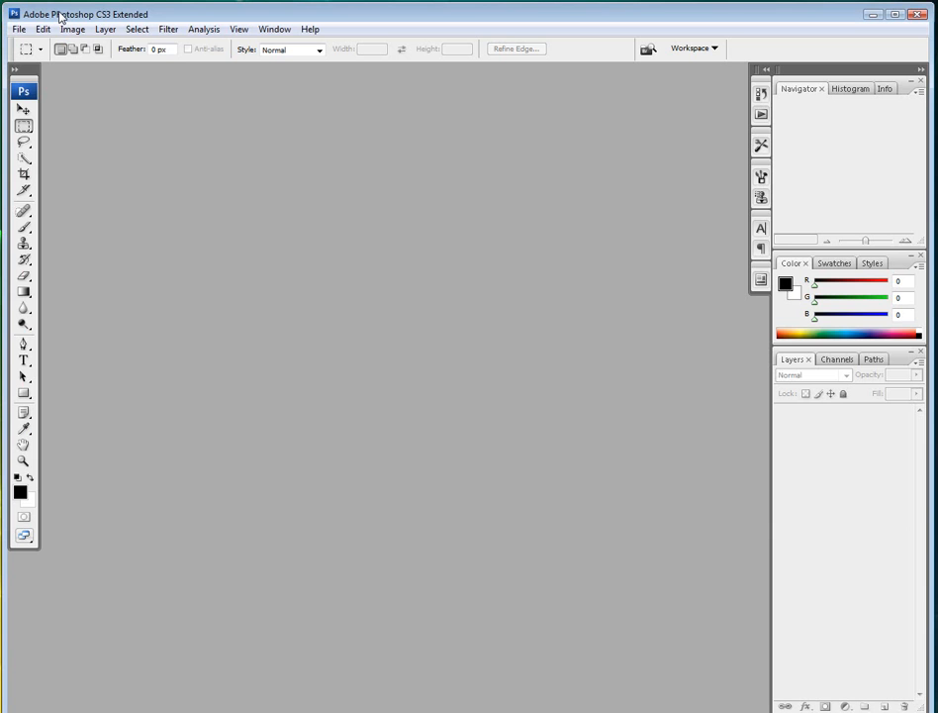
Step: Activate the Brush tool and the Quick Selection tool in turn to compare their options
left_click_drag(22, 65, 22, 94)
mouse_move(21, 78)
left_mouse_down()
mouse_move(35, 78)
mouse_move(21, 99)
left_mouse_up()
left_click(24, 226)
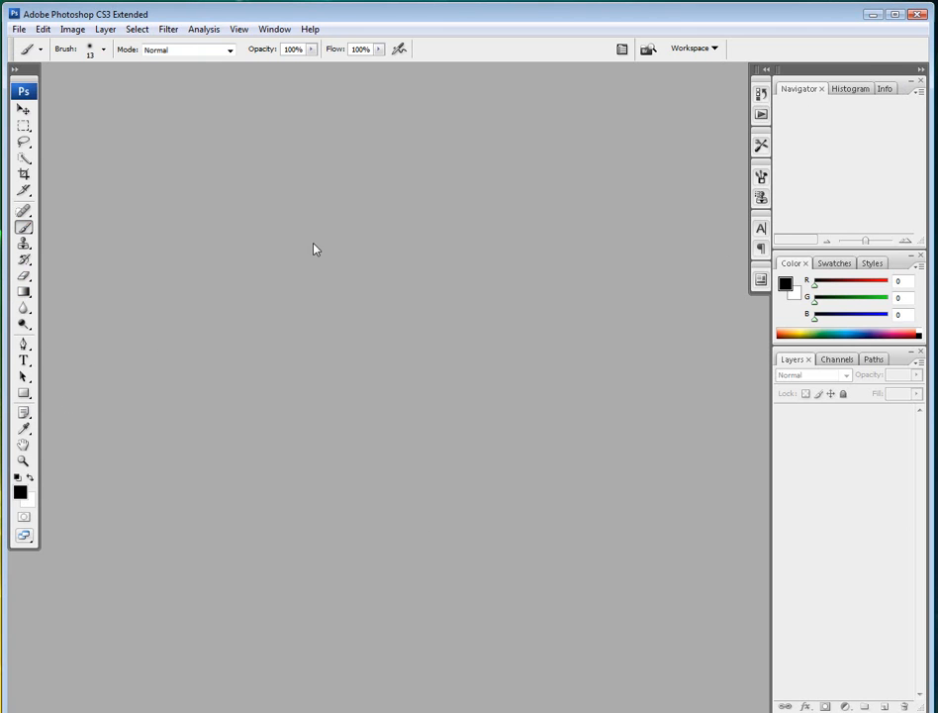
key("w")
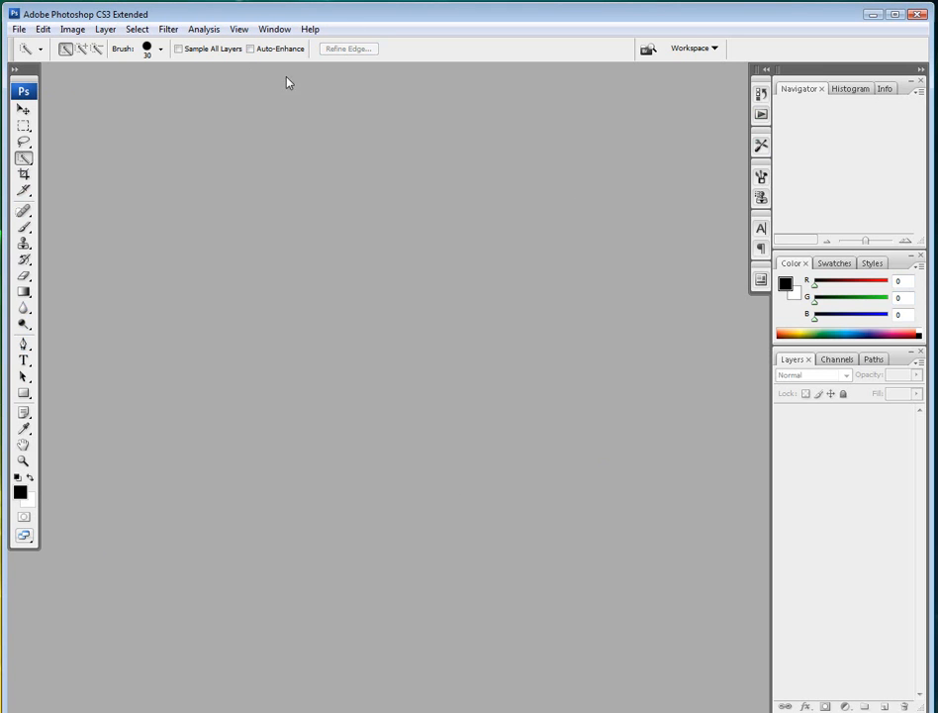
left_click(18, 29)
mouse_move(43, 29)
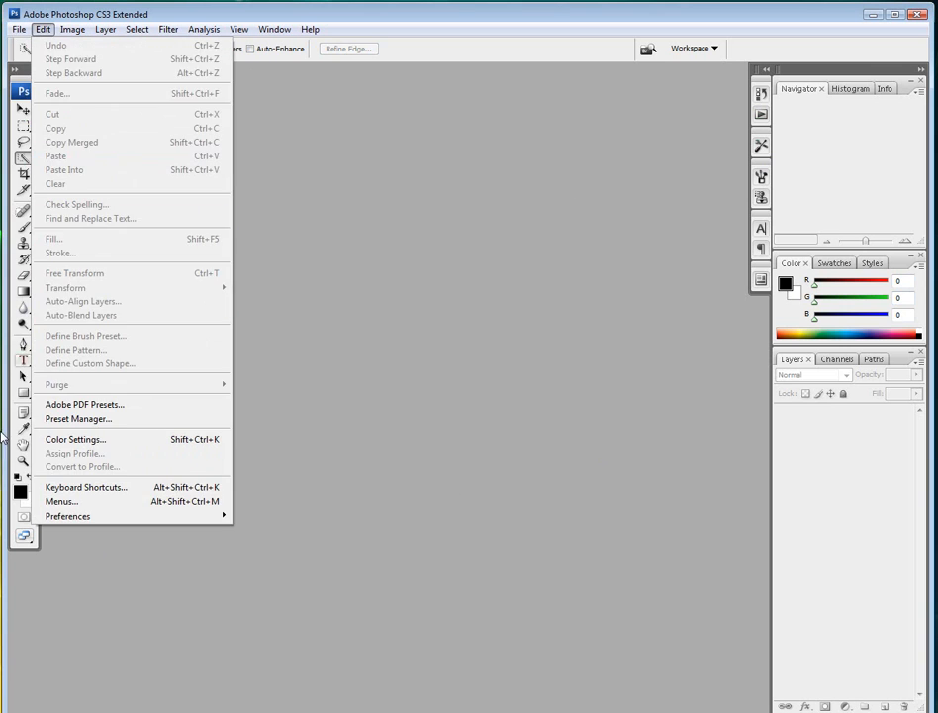
left_click(7, 32)
left_click(17, 28)
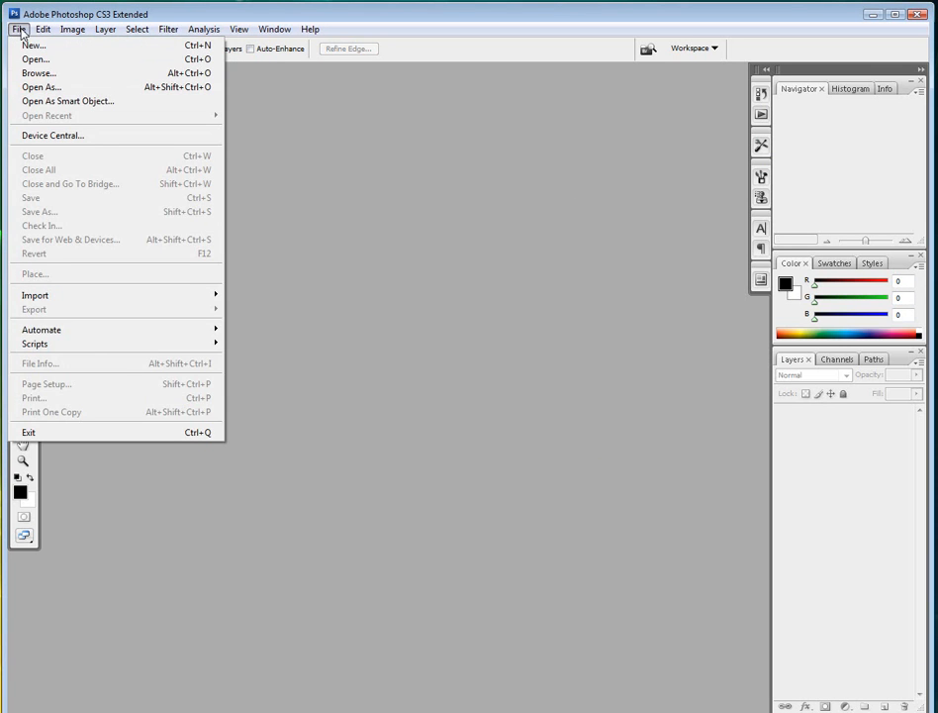
mouse_move(12, 35)
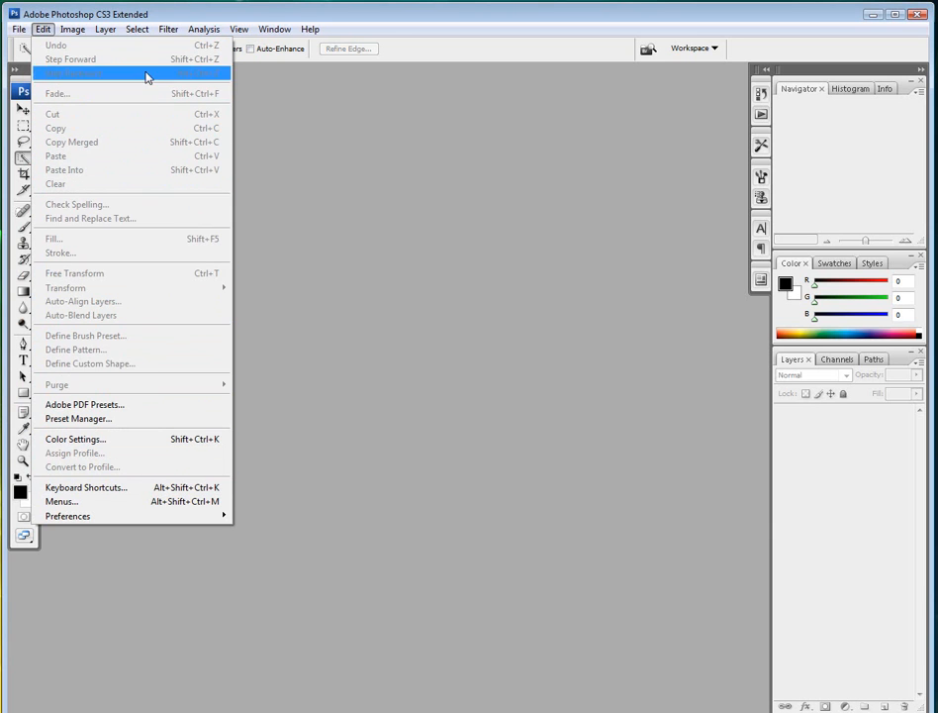
mouse_move(238, 33)
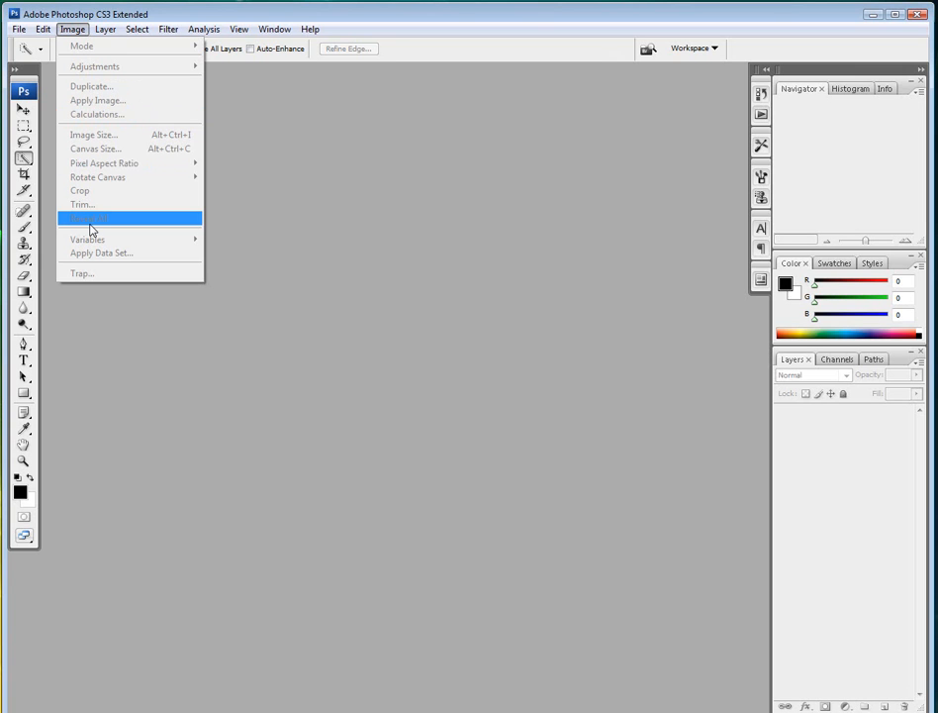
mouse_move(105, 29)
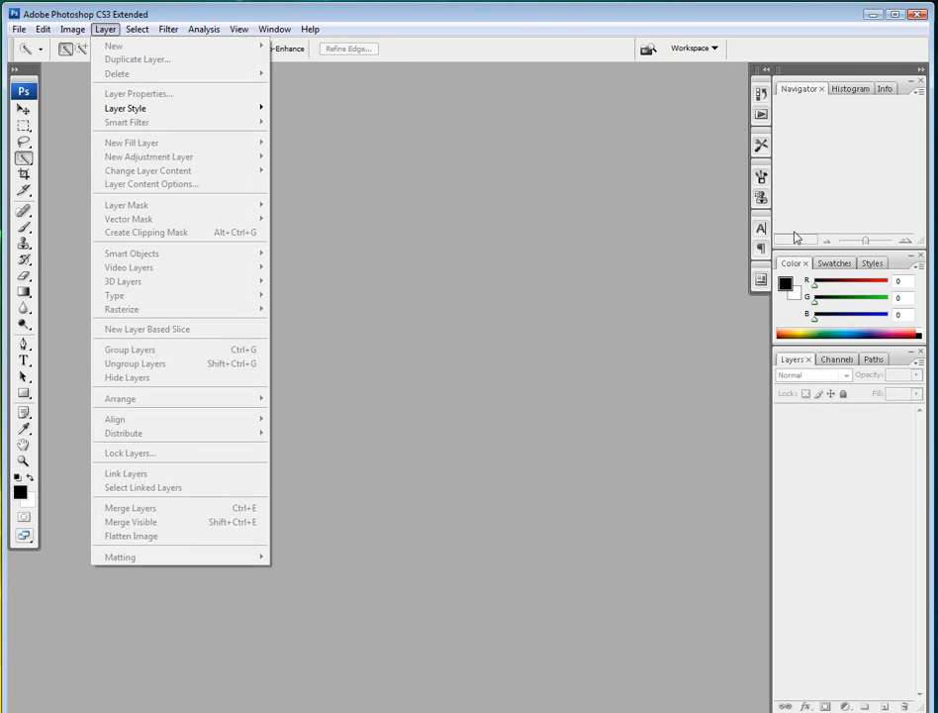
left_click(798, 543)
Step: Open the flaris image from the Imagens folder and place its window in the middle of the workspace
left_click(18, 29)
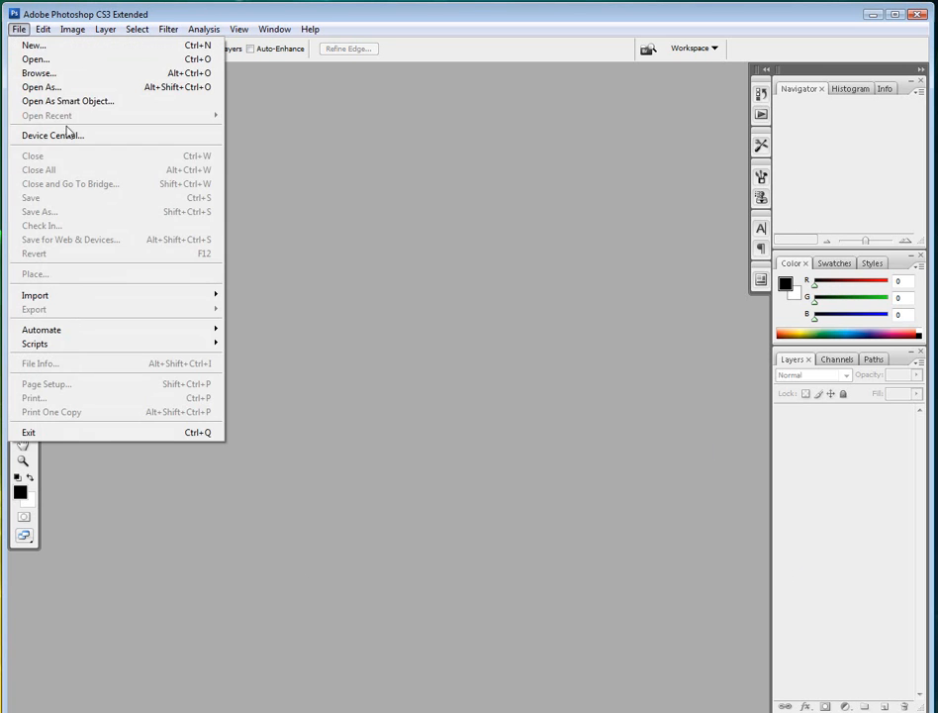
left_click(39, 57)
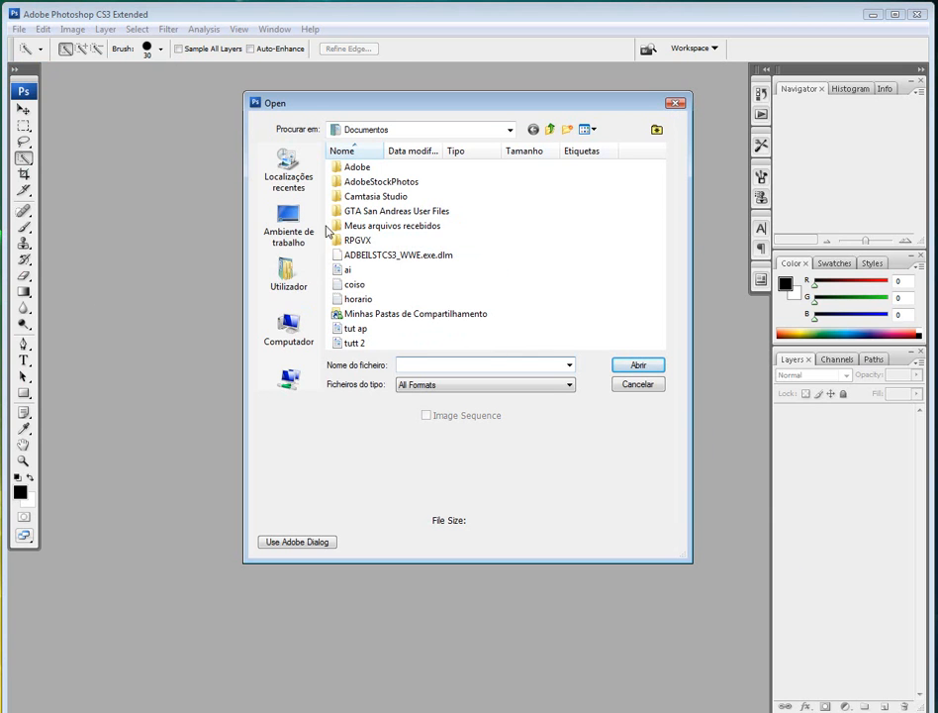
left_click(306, 264)
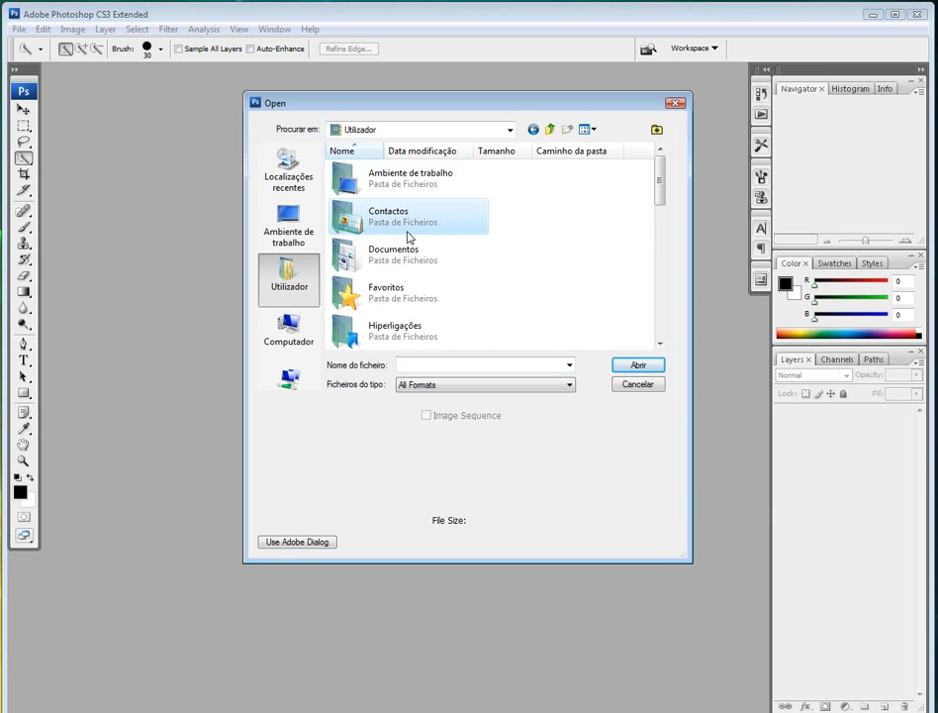
scroll(409, 237, "down", 3)
double_click(396, 186)
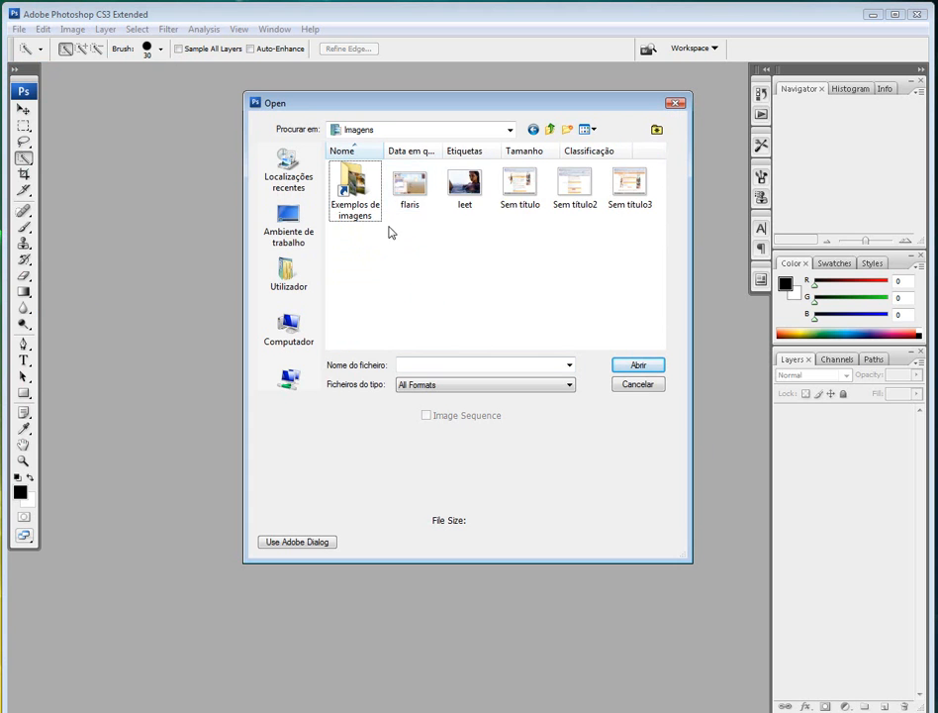
double_click(417, 232)
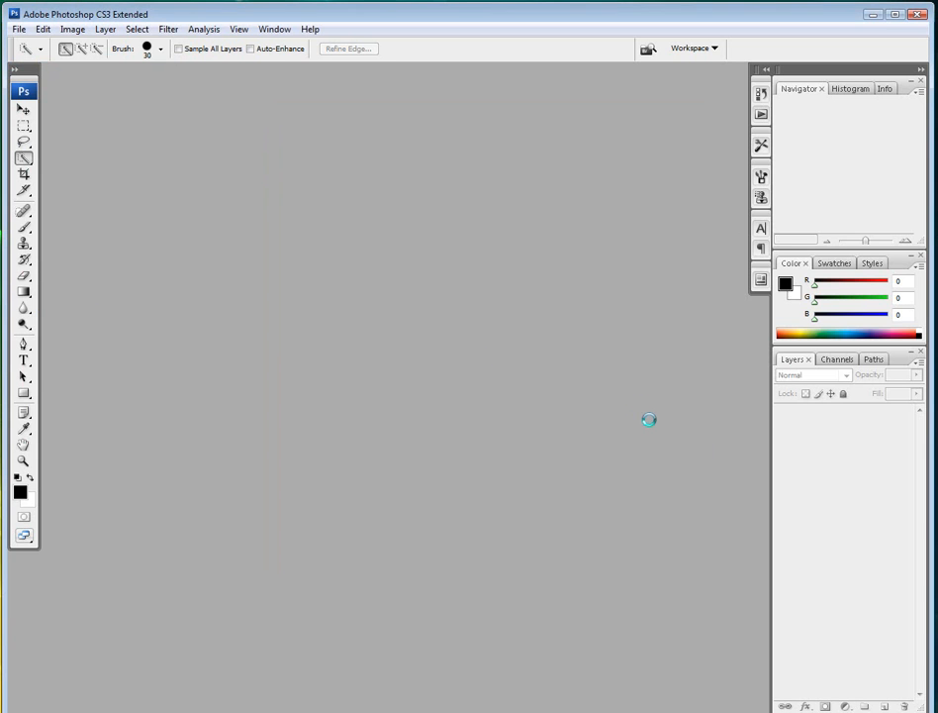
left_click_drag(252, 78, 433, 155)
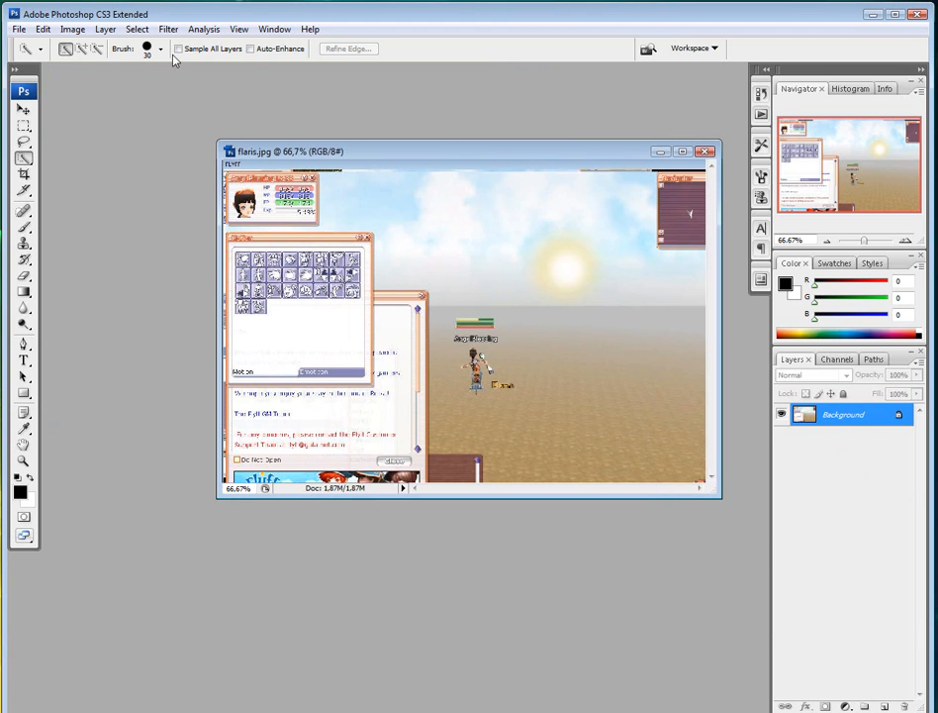
Step: Add a new layer with default settings above the background and paint on it with the History Brush
left_click(71, 31)
mouse_move(105, 30)
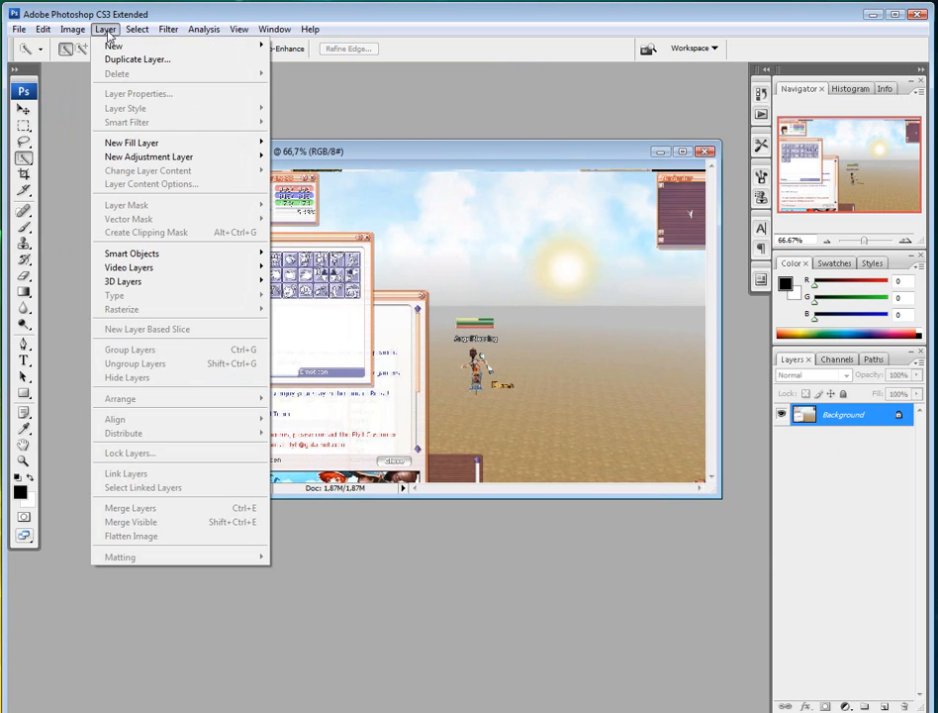
mouse_move(129, 46)
left_click(293, 46)
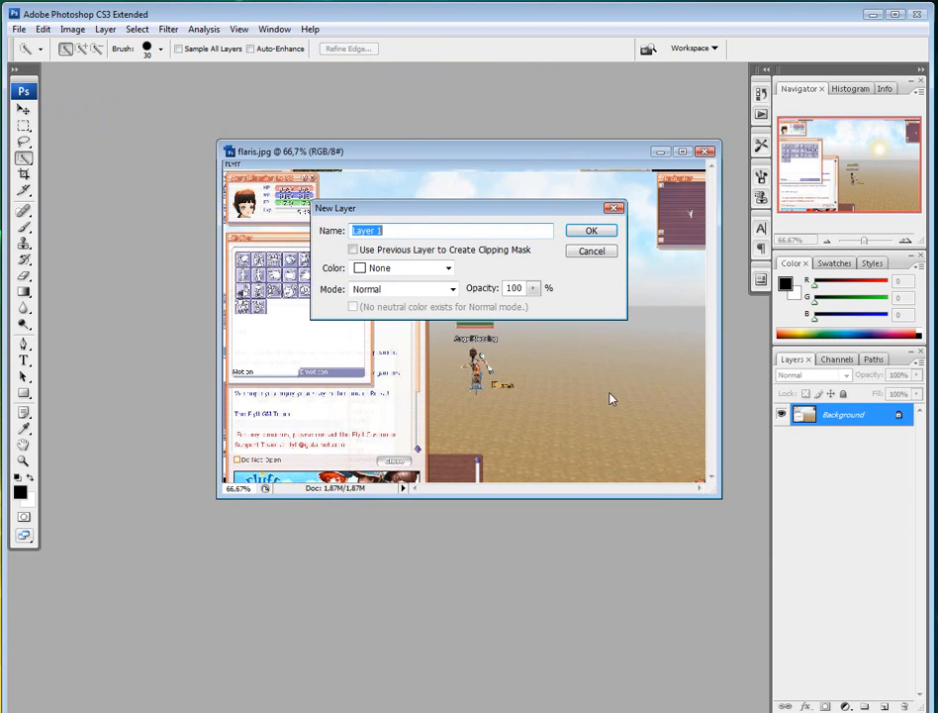
left_click(588, 234)
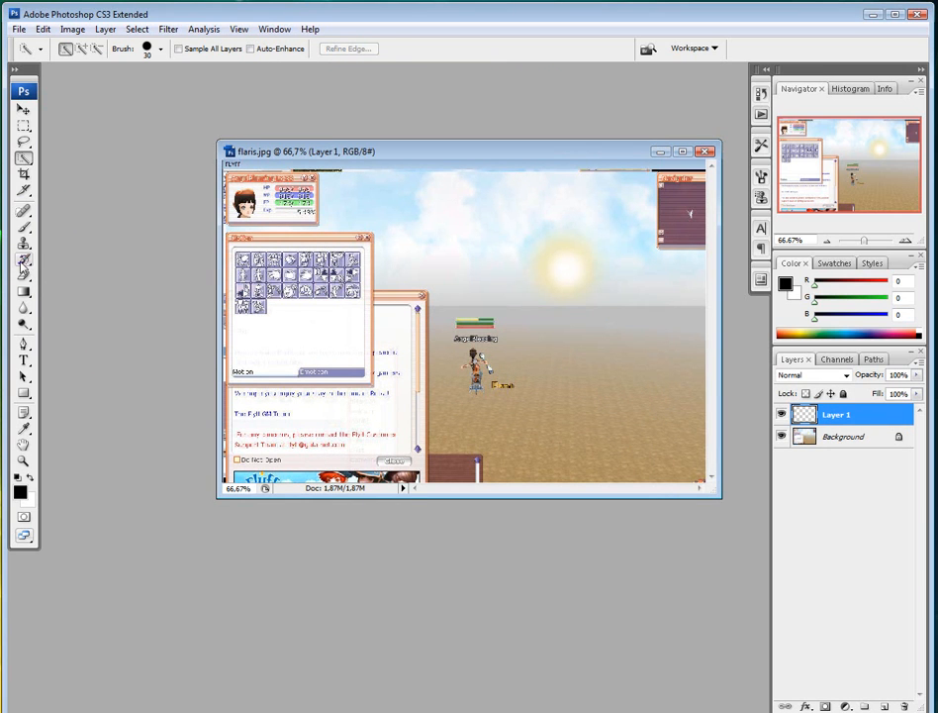
key("y")
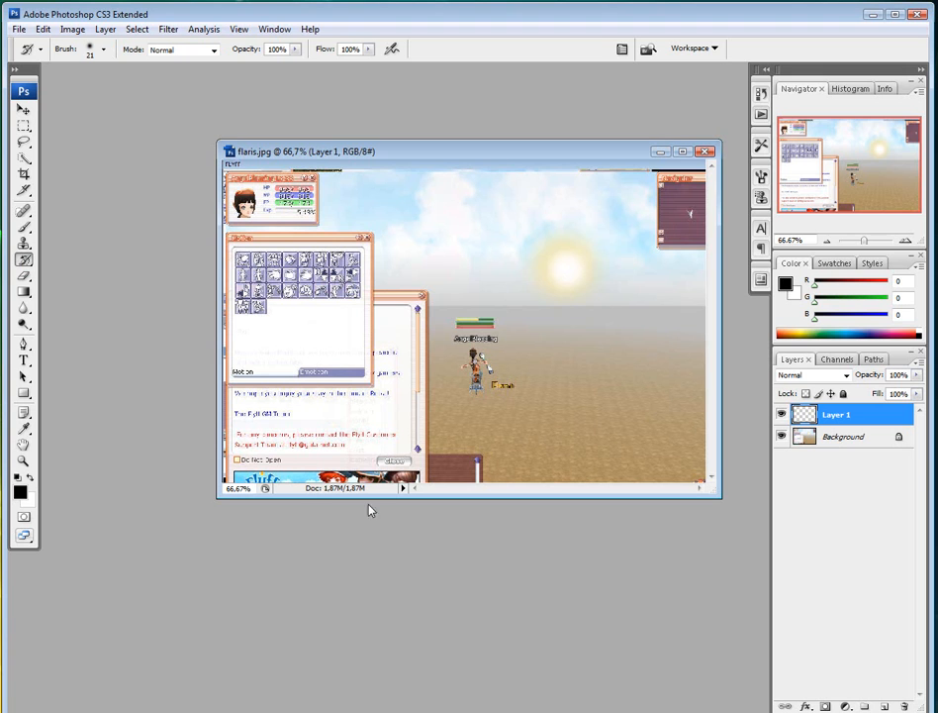
left_click(531, 312)
Step: Draw a black rectangle shape over the game character and move it down to the picture's right edge
left_click(24, 392)
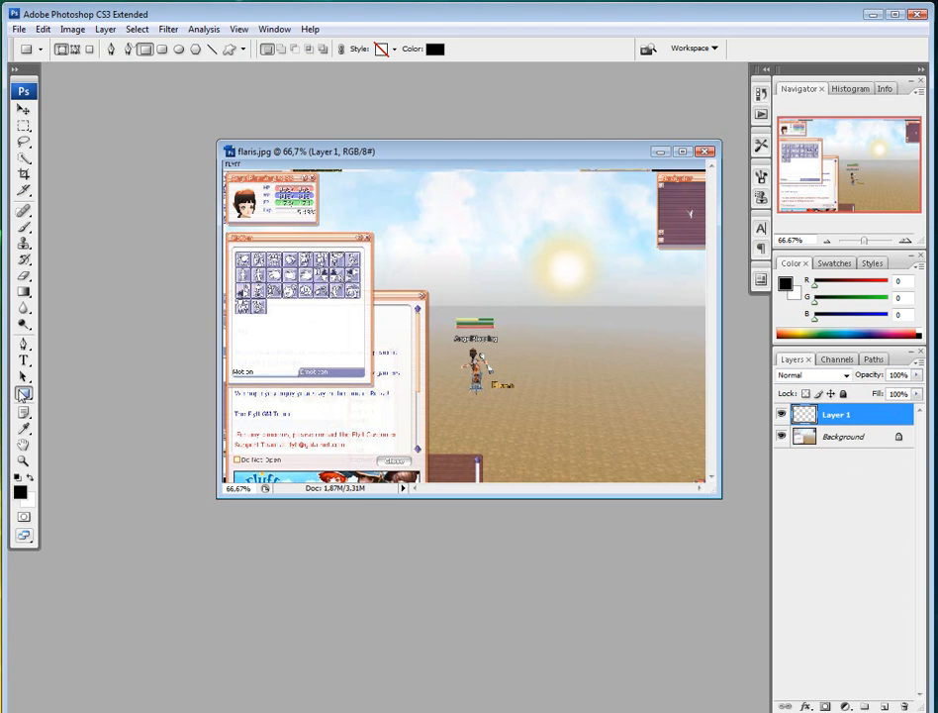
left_click_drag(430, 268, 586, 376)
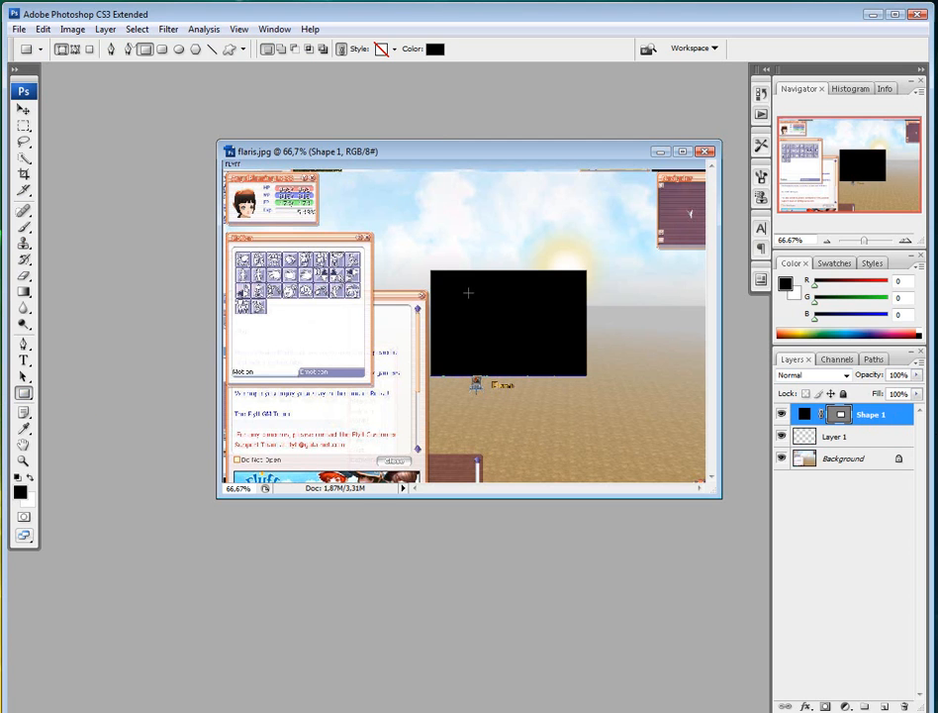
left_click(23, 109)
left_click_drag(483, 340, 611, 397)
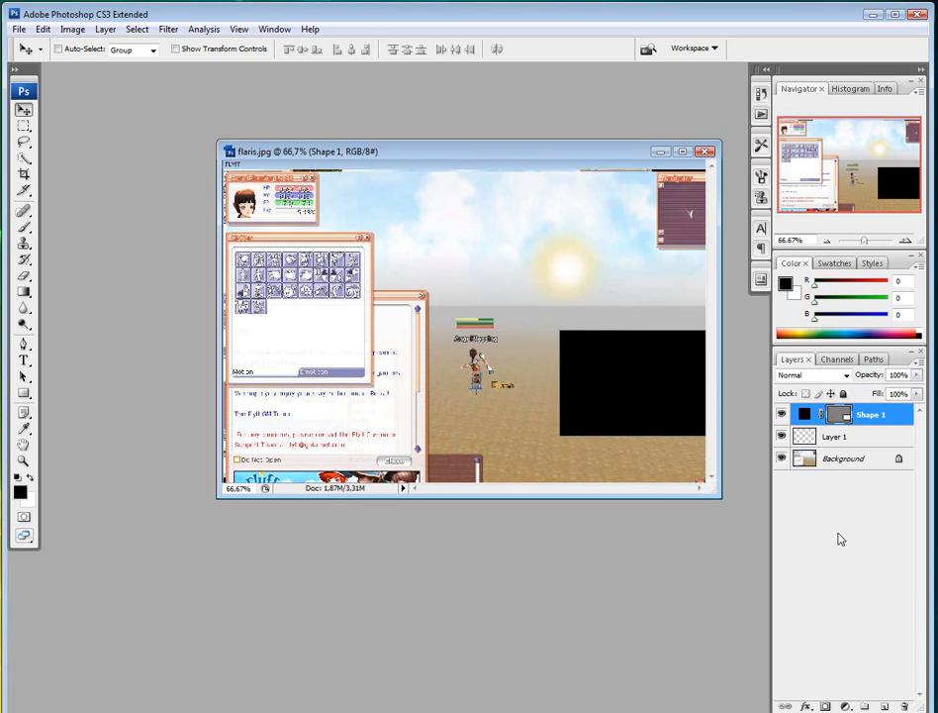
Step: Delete the black rectangle's shape layer and the painted Layer 1
key("Delete")
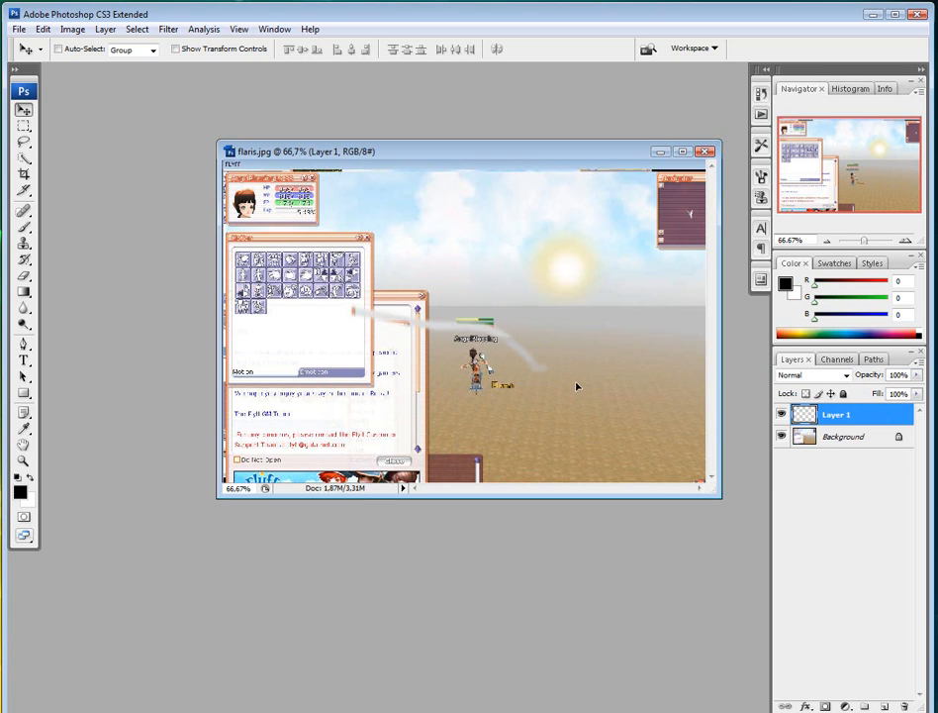
key("Delete")
right_click(822, 480)
left_click(832, 451)
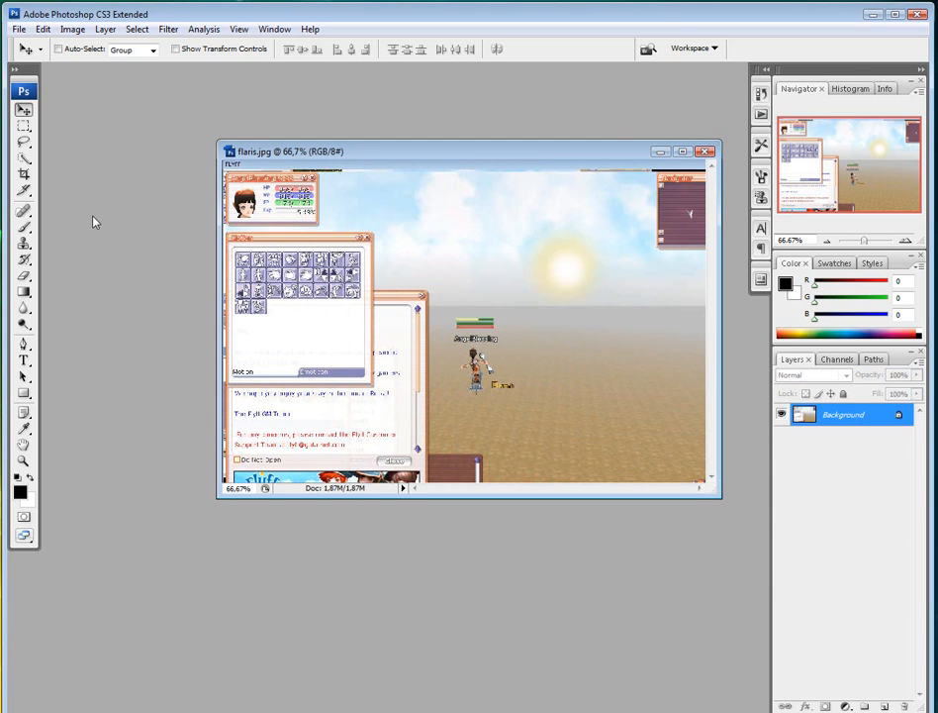
left_click(105, 29)
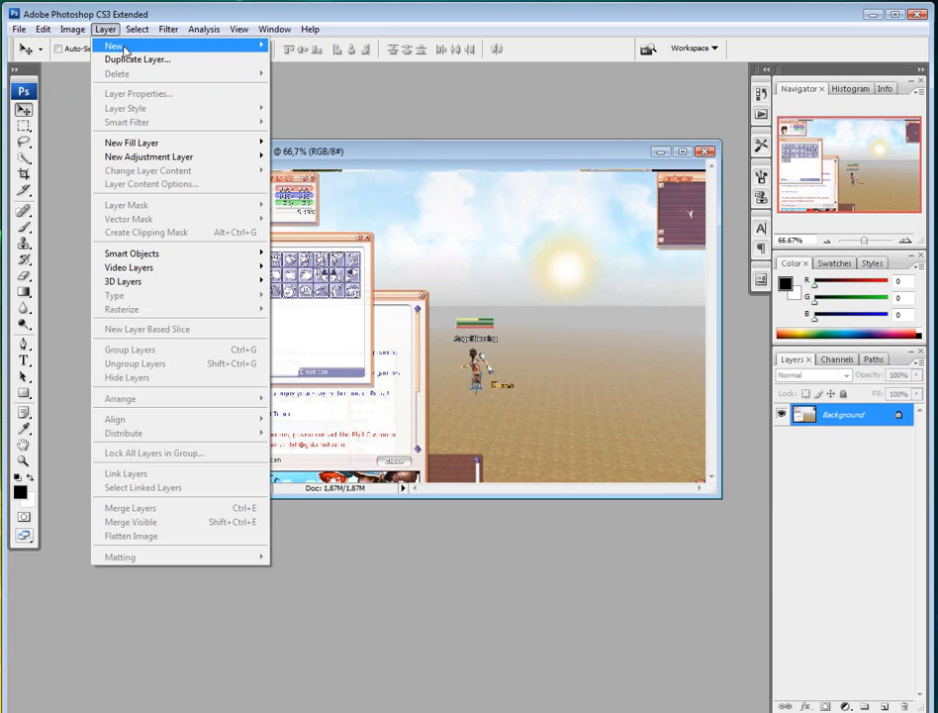
mouse_move(127, 47)
left_click(857, 596)
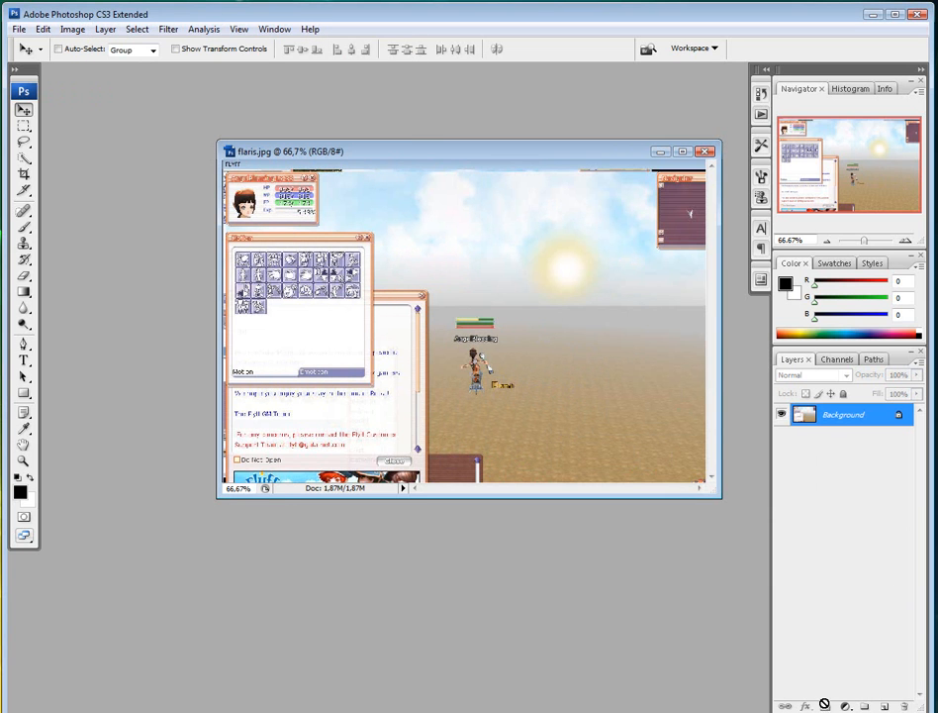
left_click(848, 707)
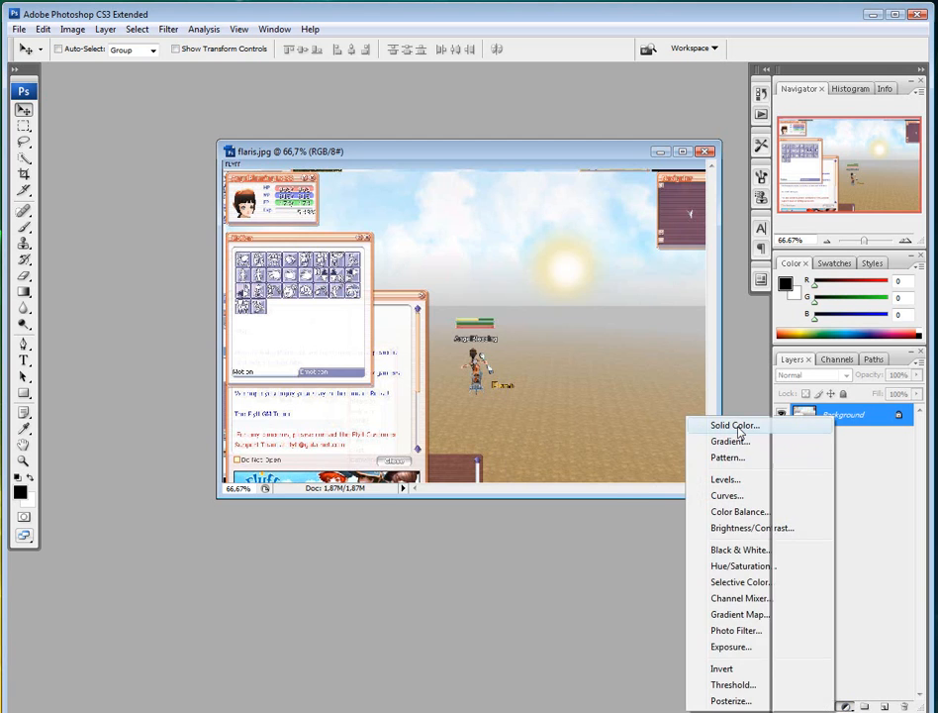
left_click(739, 428)
left_click(649, 178)
left_click(655, 161)
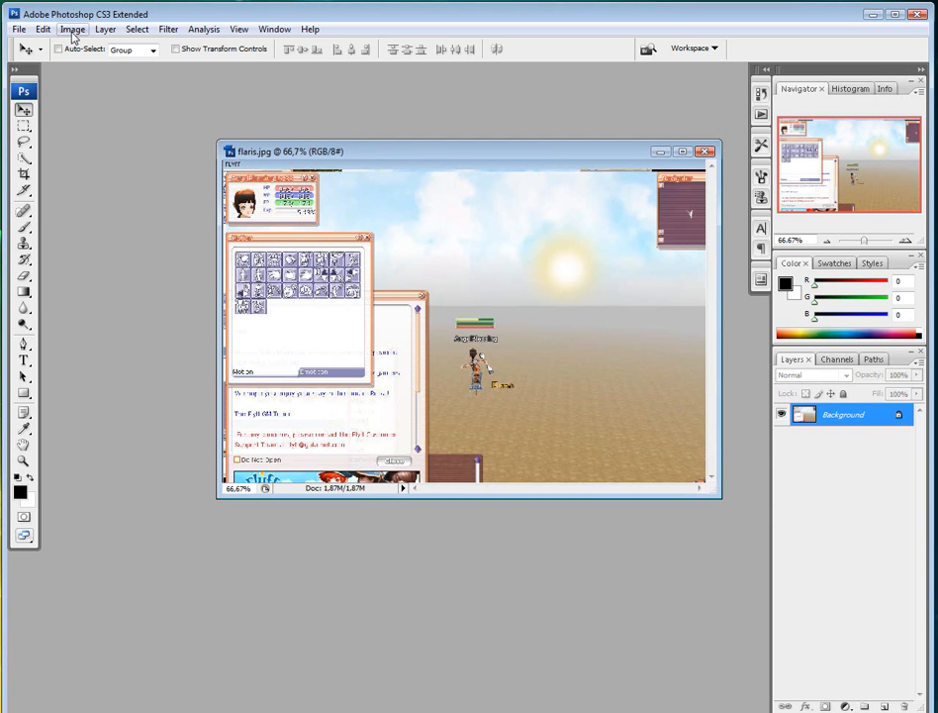
Step: Add a Levels adjustment layer with the default name and raise the black output level to 102
left_click(104, 29)
mouse_move(111, 49)
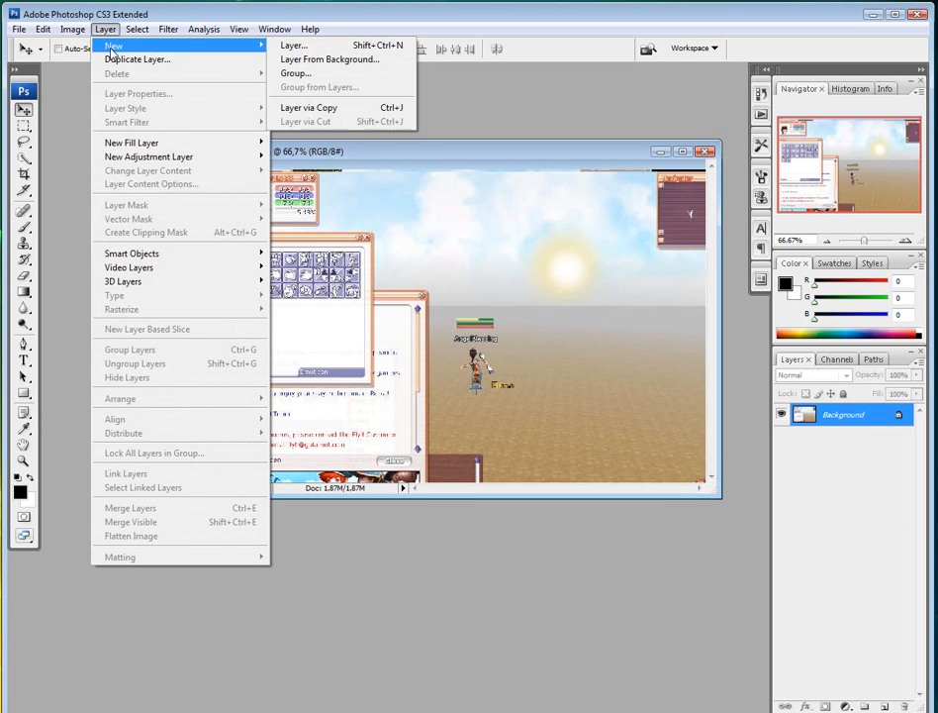
mouse_move(111, 156)
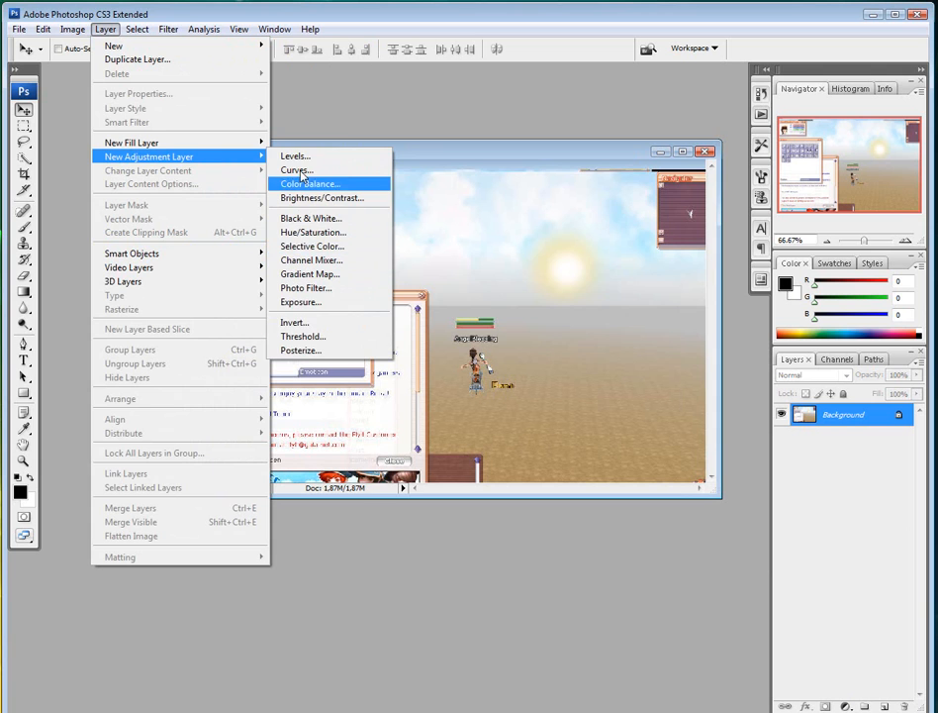
left_click(295, 156)
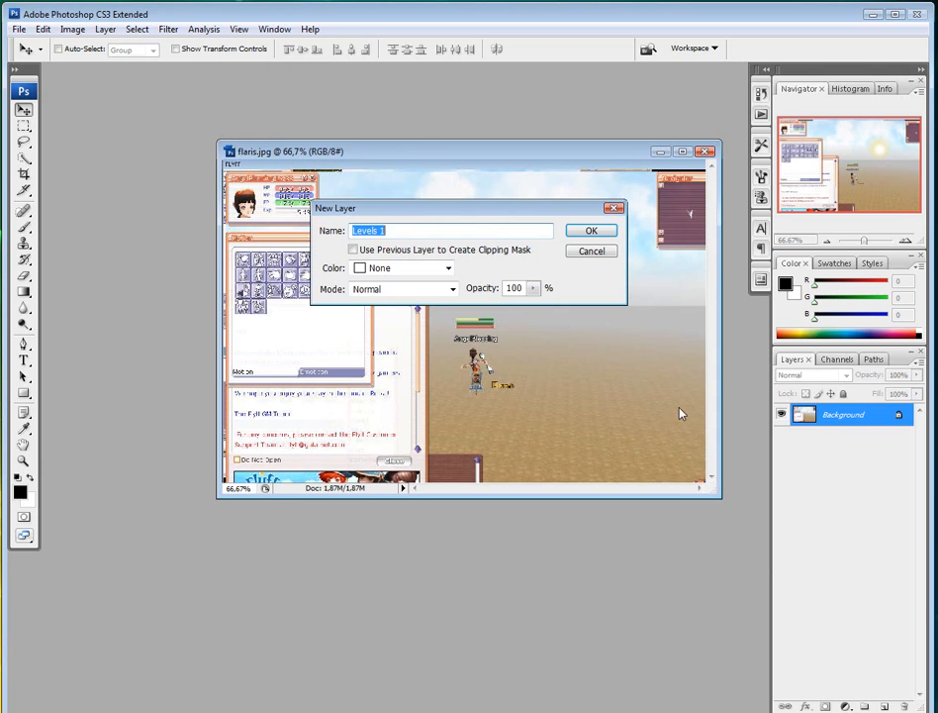
left_click(579, 232)
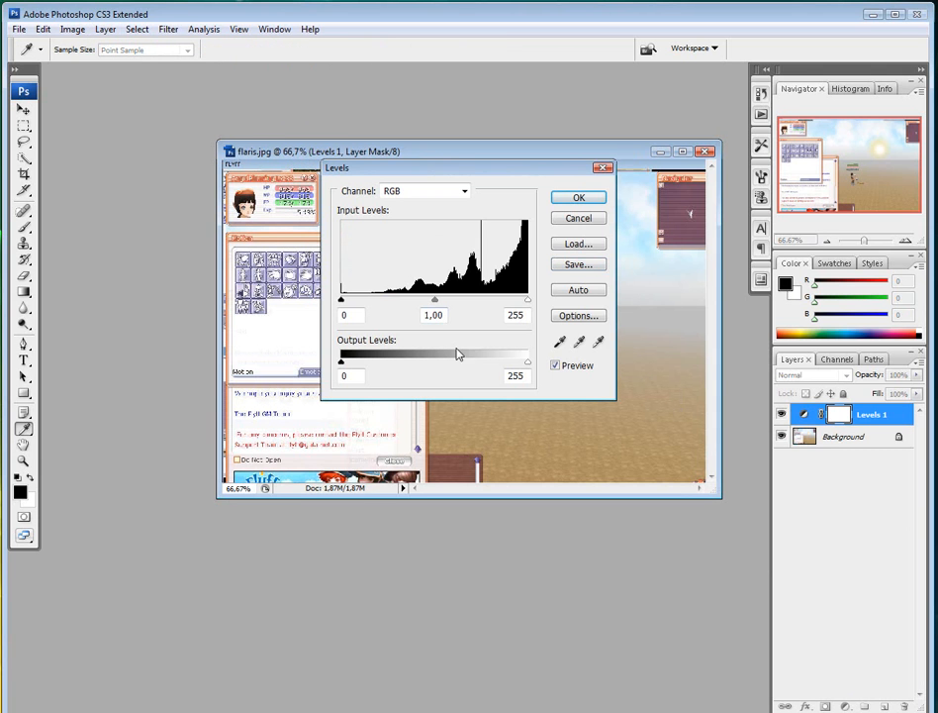
left_click_drag(340, 365, 417, 356)
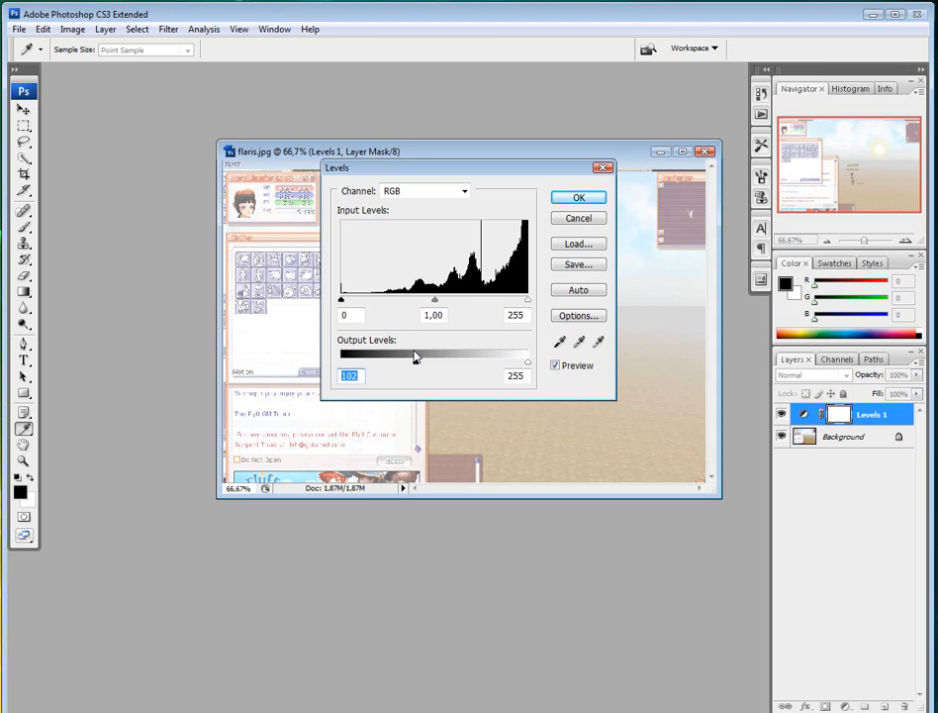
left_click(579, 198)
key("v")
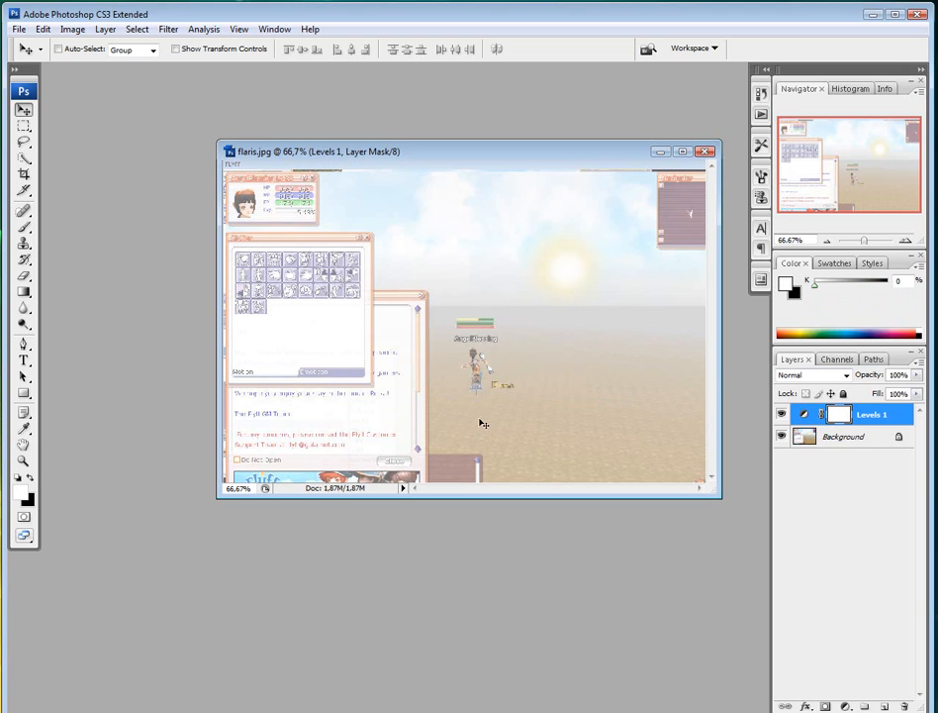
Step: Close the flaris image without saving the changes
left_click_drag(511, 152, 459, 136)
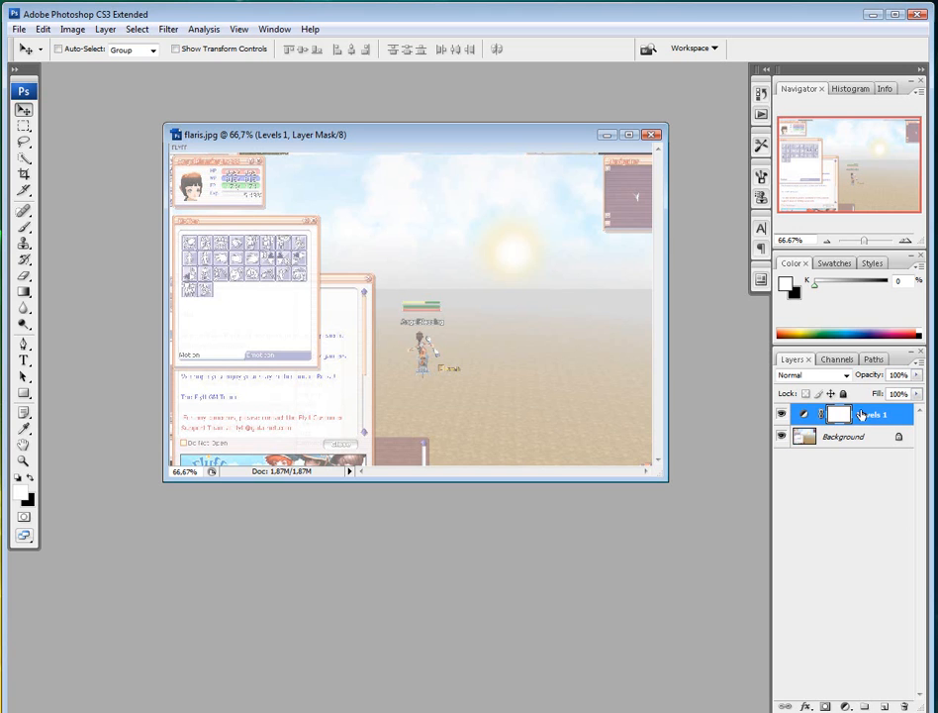
left_click(648, 138)
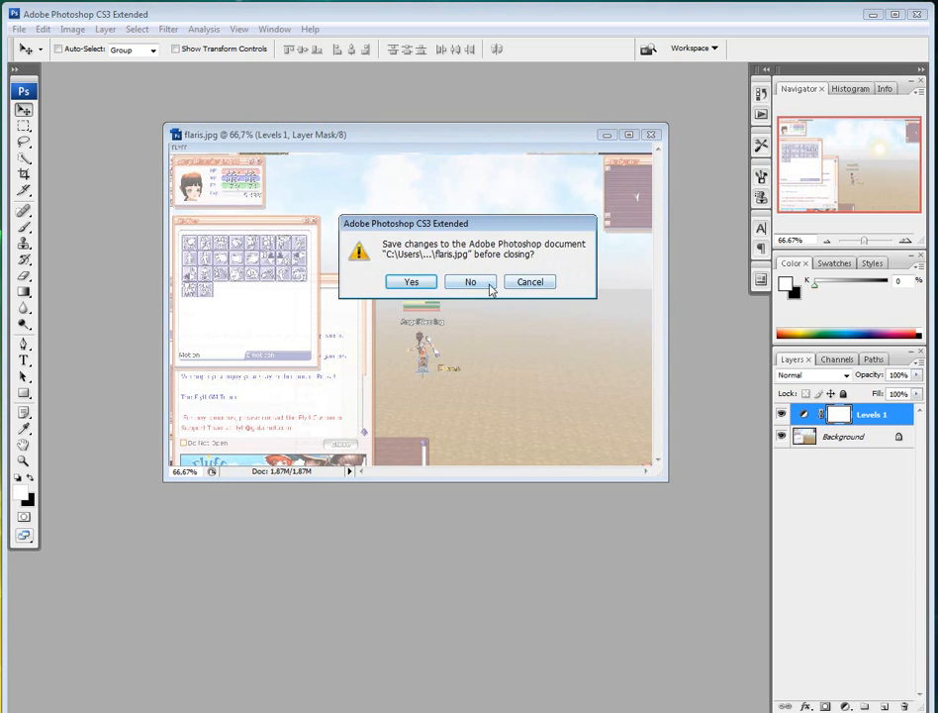
left_click(483, 284)
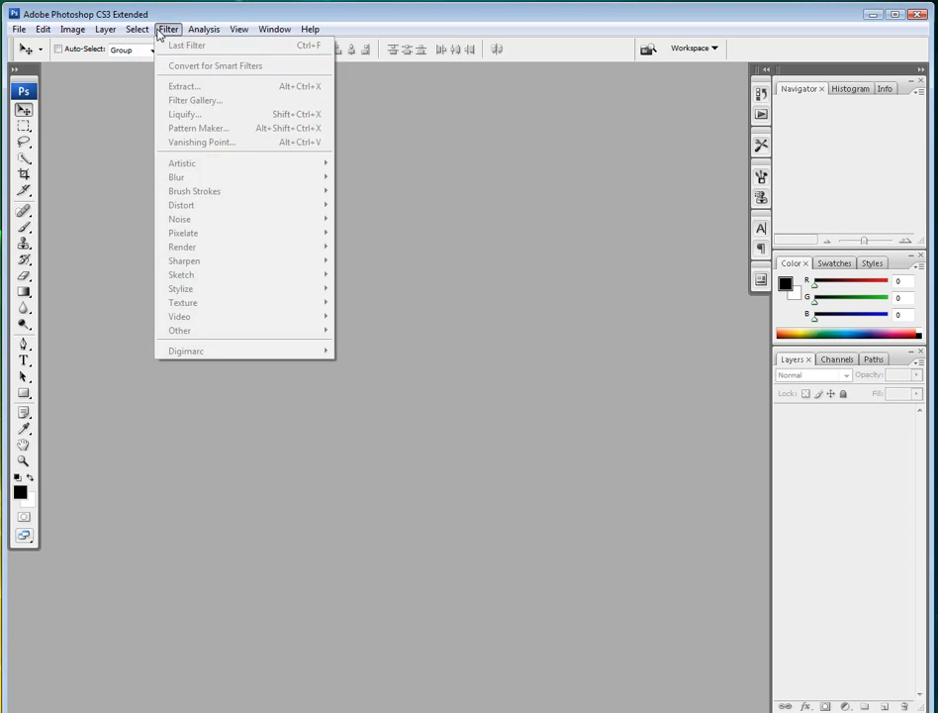
Step: Reopen the flaris image from the Imagens folder
mouse_move(168, 29)
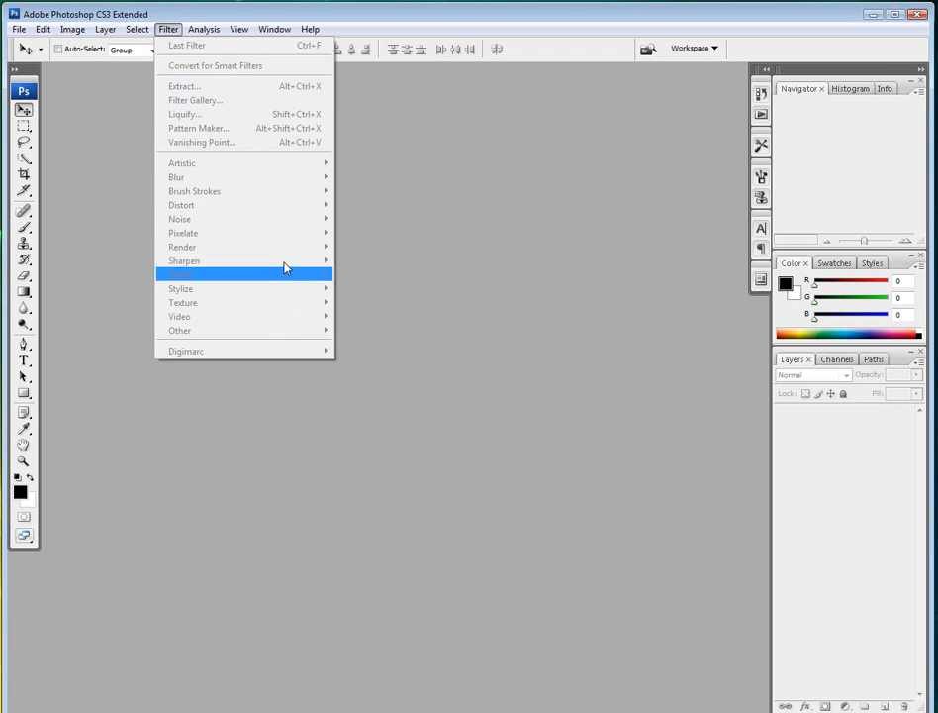
left_click(5, 27)
left_click(18, 29)
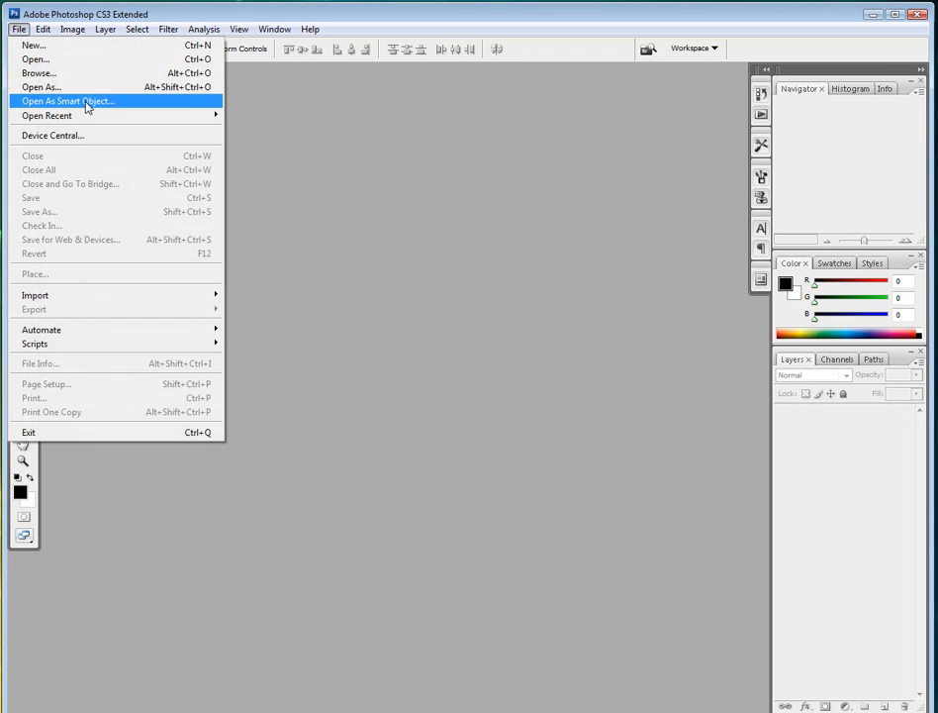
left_click(50, 65)
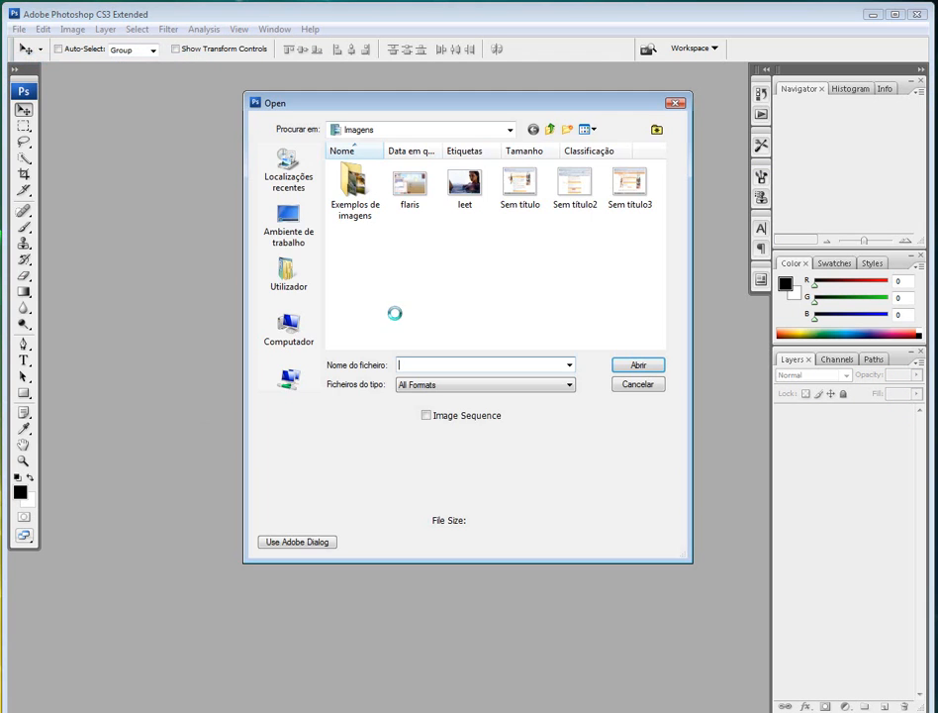
double_click(396, 203)
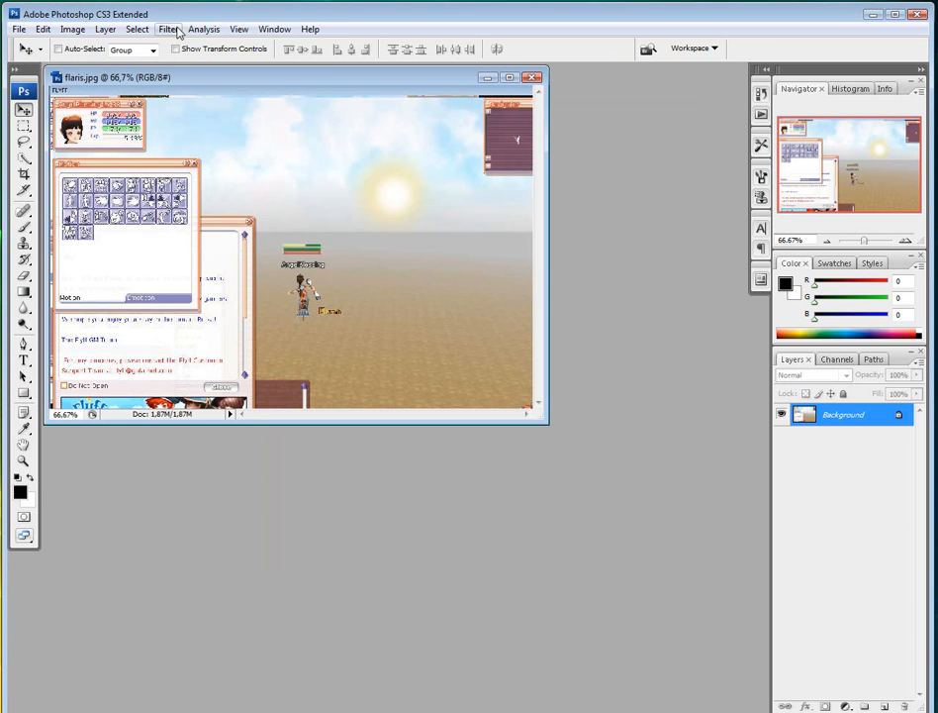
Step: Open the Filter Gallery with the Colored Pencil filter and preview Artistic effects such as Paint Daubs and Plastic Wrap on the image
left_click(168, 29)
mouse_move(327, 165)
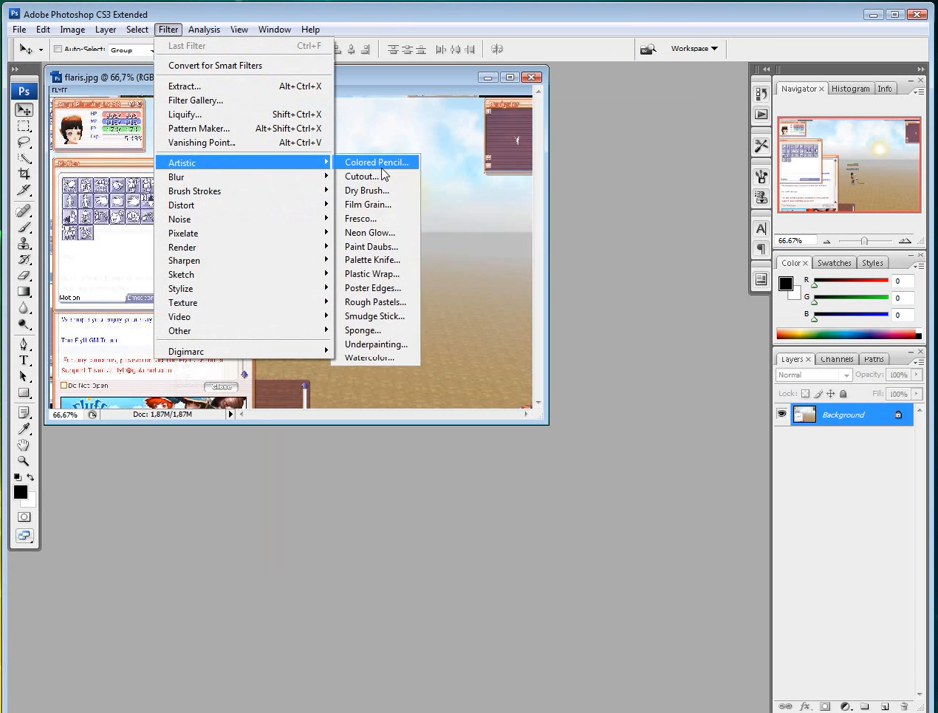
left_click(382, 166)
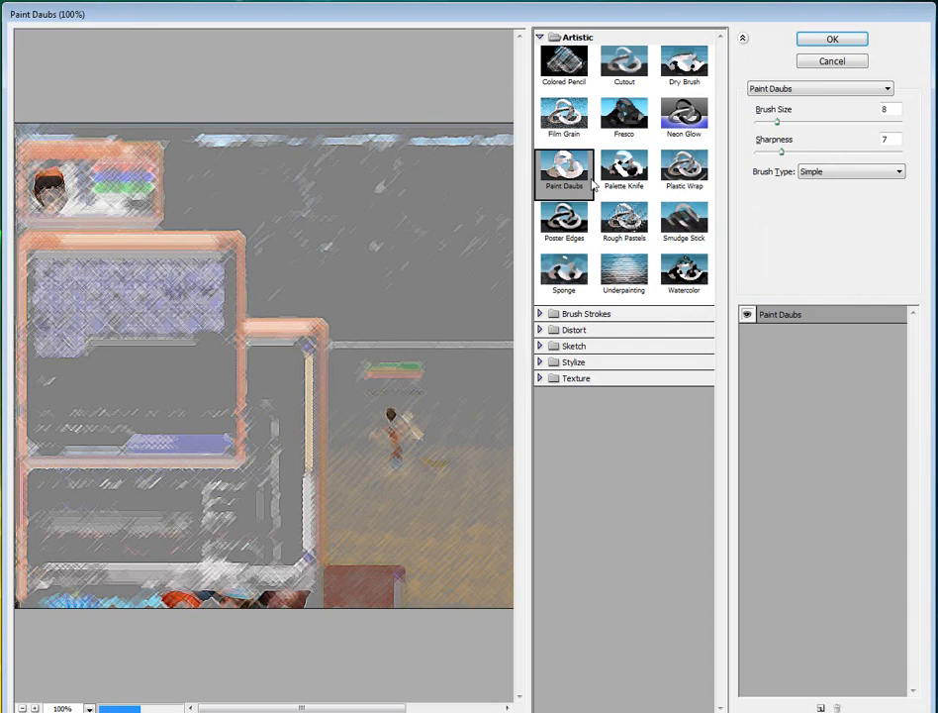
left_click(589, 179)
left_click(577, 37)
left_click(577, 36)
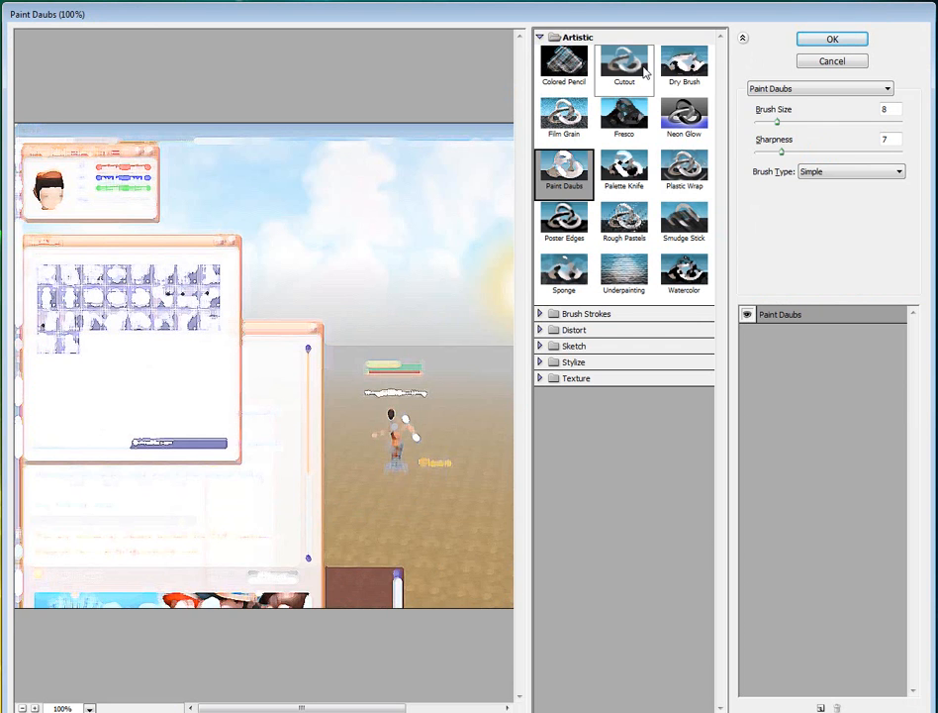
left_click(676, 88)
left_click(675, 135)
left_click(661, 194)
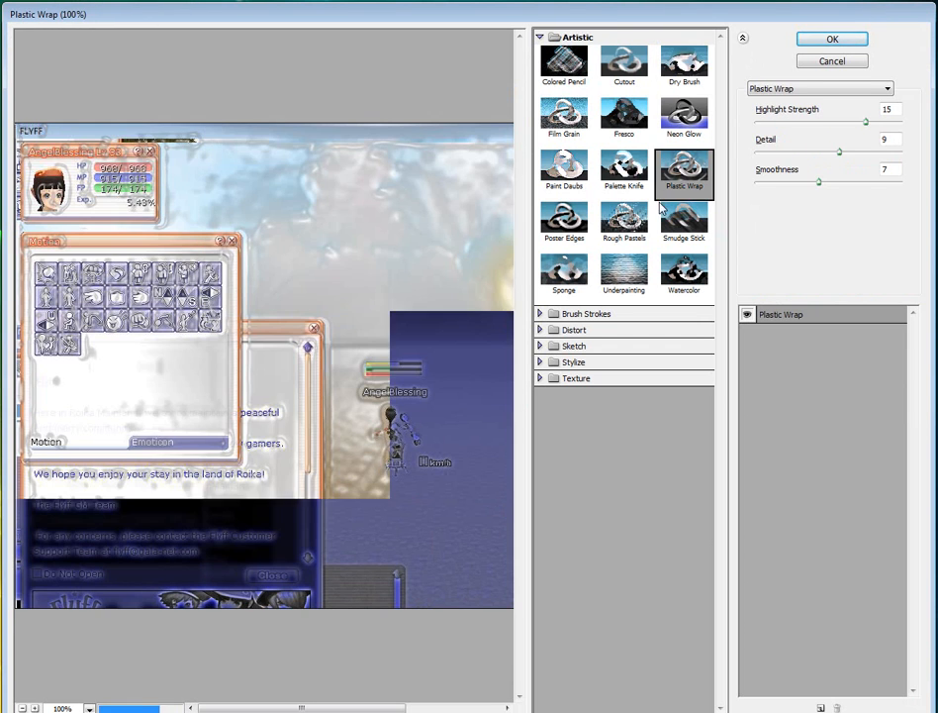
Step: Preview the Smudge Stick, Watercolor, Underpainting, Sponge and Poster Edges filters on the image
left_click(672, 226)
left_click(681, 269)
left_click(619, 277)
left_click(568, 271)
left_click(578, 216)
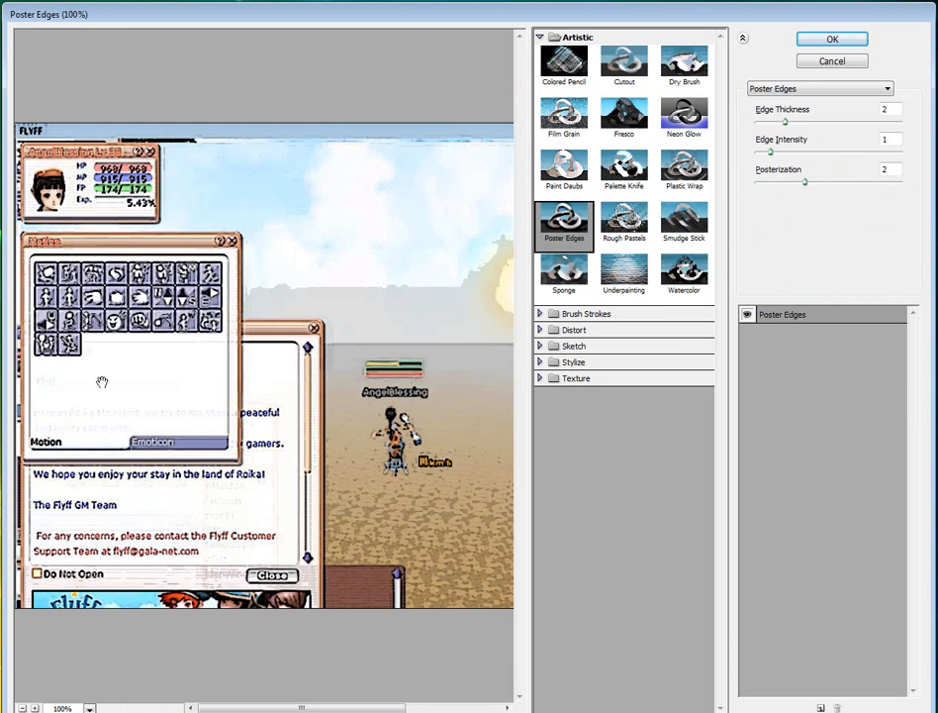
left_click_drag(459, 255, 339, 317)
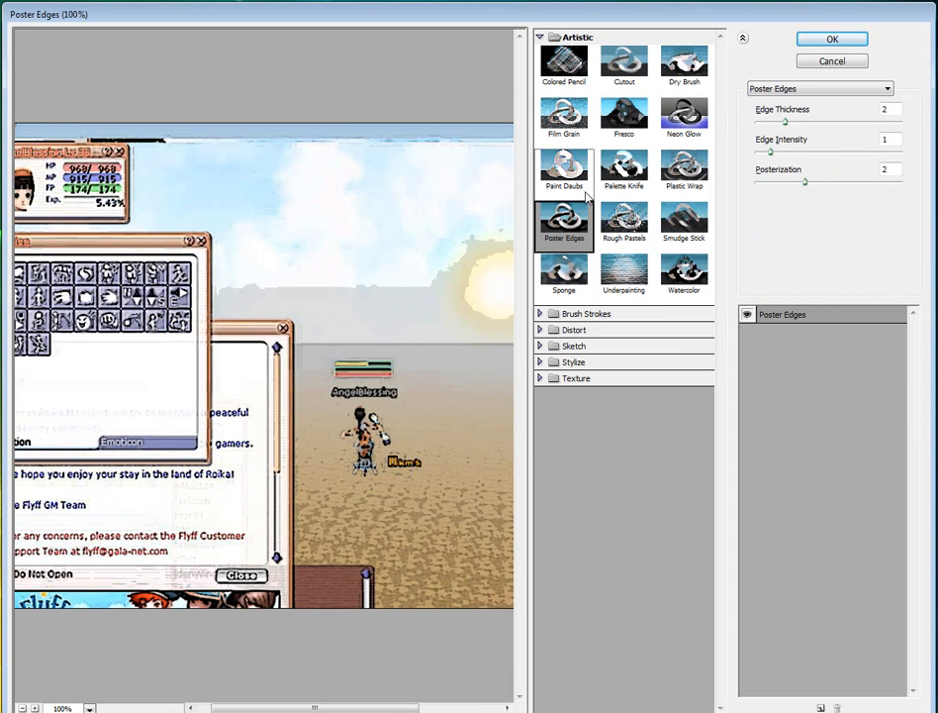
Step: Preview more Artistic filters, including Palette Knife, Underpainting, Plastic Wrap and Film Grain, and leave the Filter Gallery
left_click(565, 167)
left_click(624, 169)
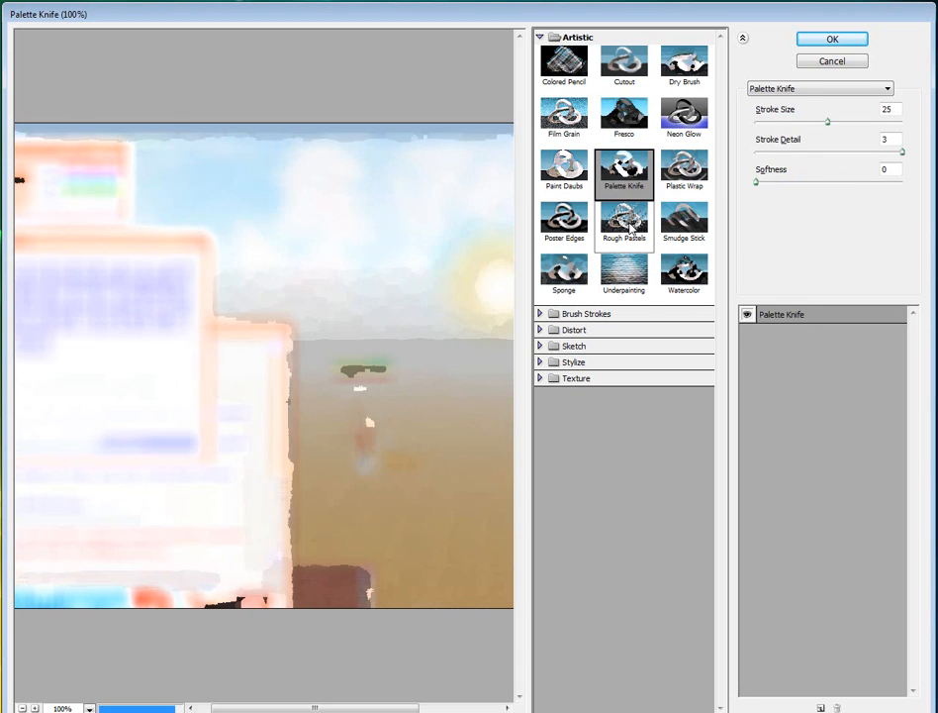
left_click(565, 268)
left_click(623, 269)
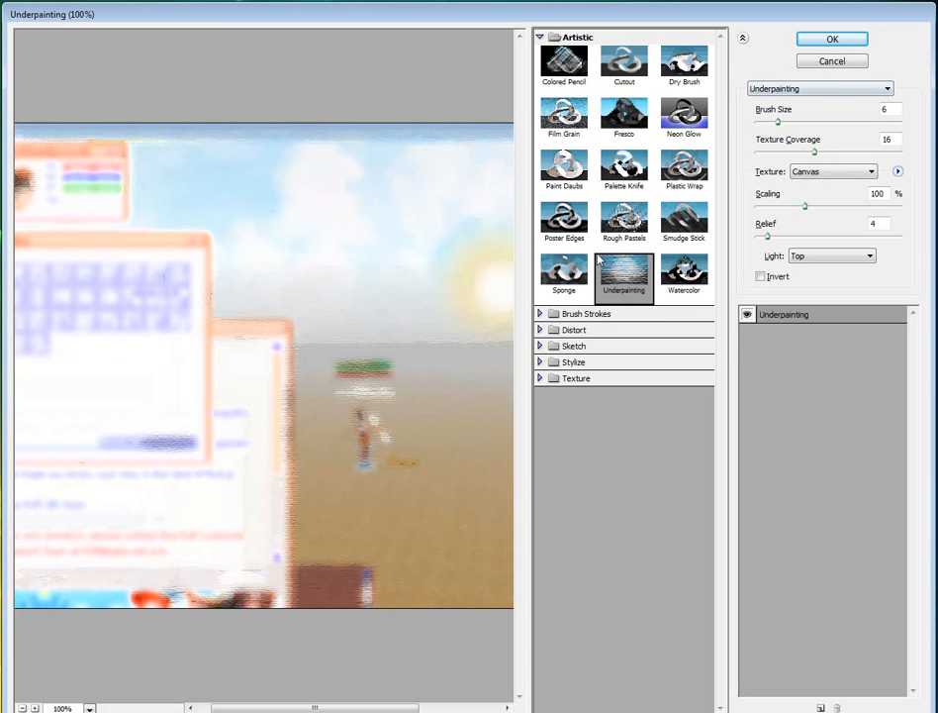
left_click(683, 168)
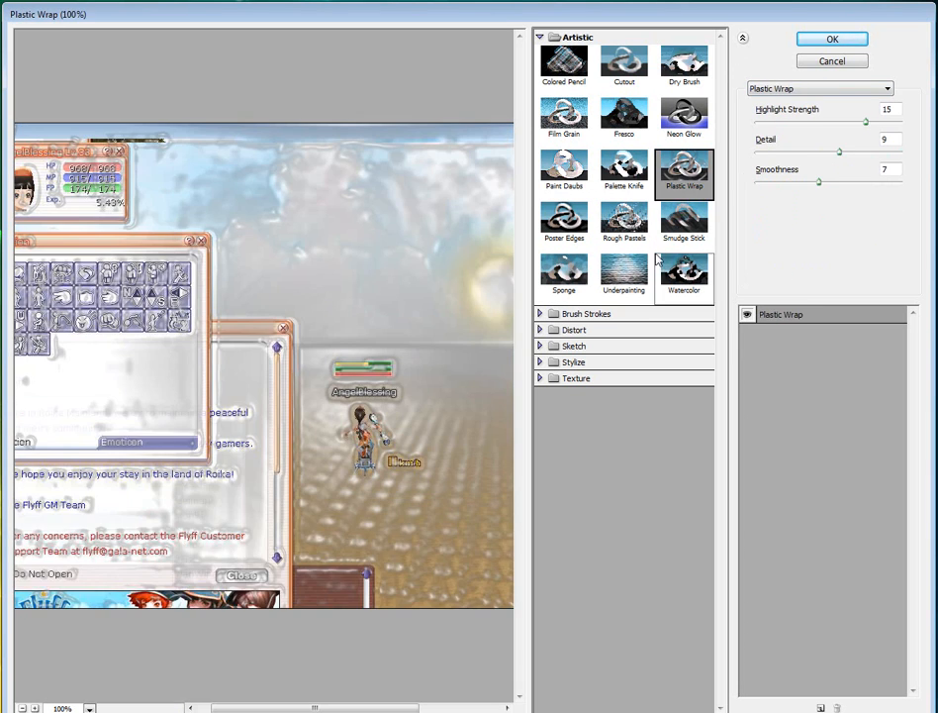
left_click(565, 166)
left_click(624, 168)
left_click(564, 116)
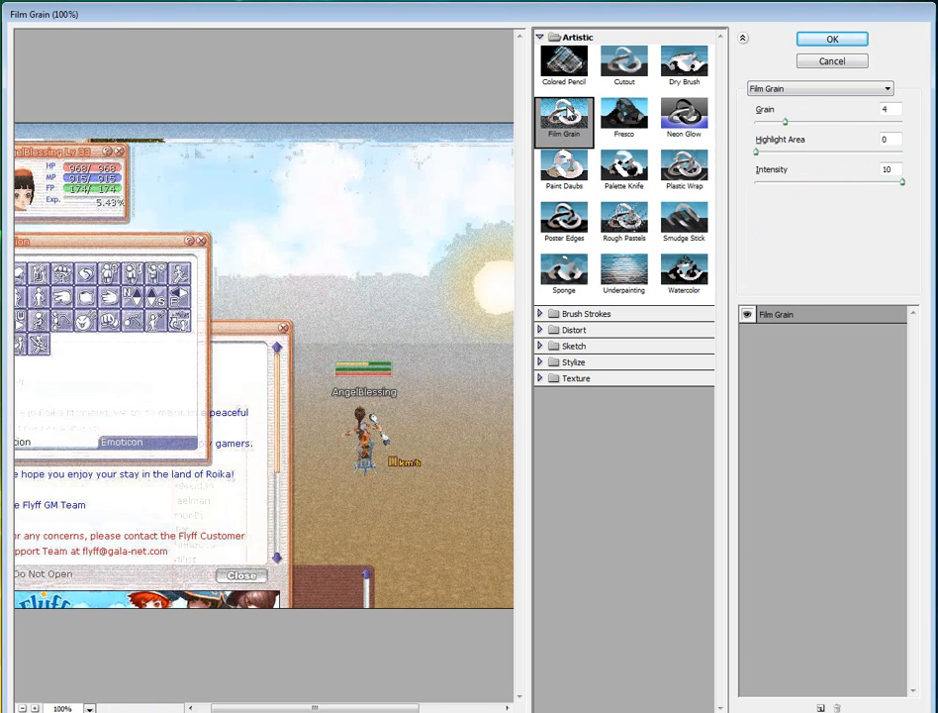
left_click(566, 61)
left_click(837, 39)
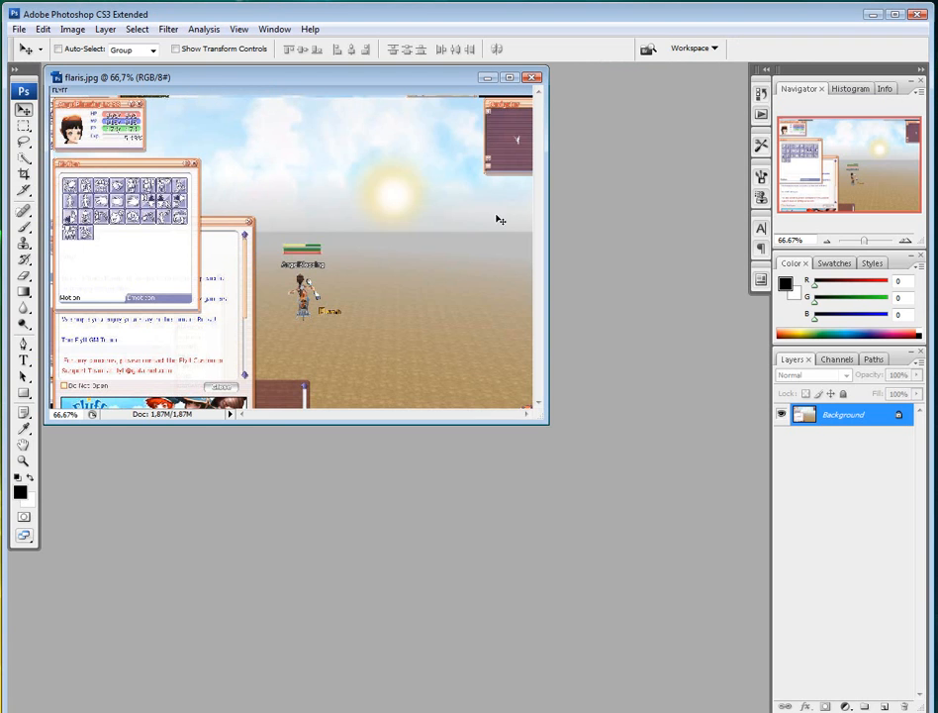
Step: Zoom the flaris image in to 100% and back out to 66.67%
left_click(206, 33)
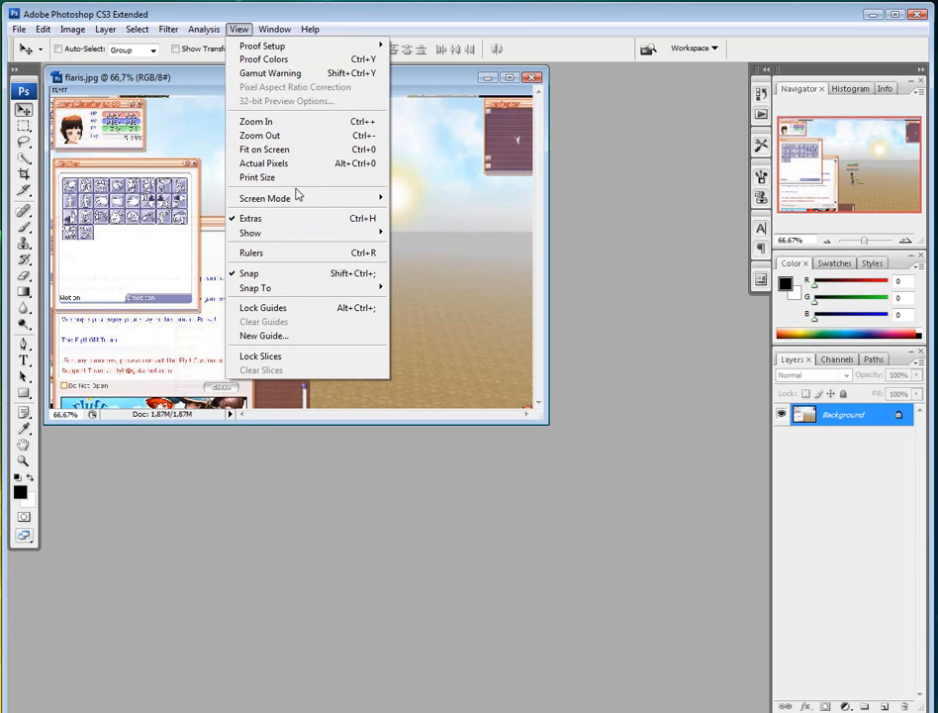
left_click(312, 123)
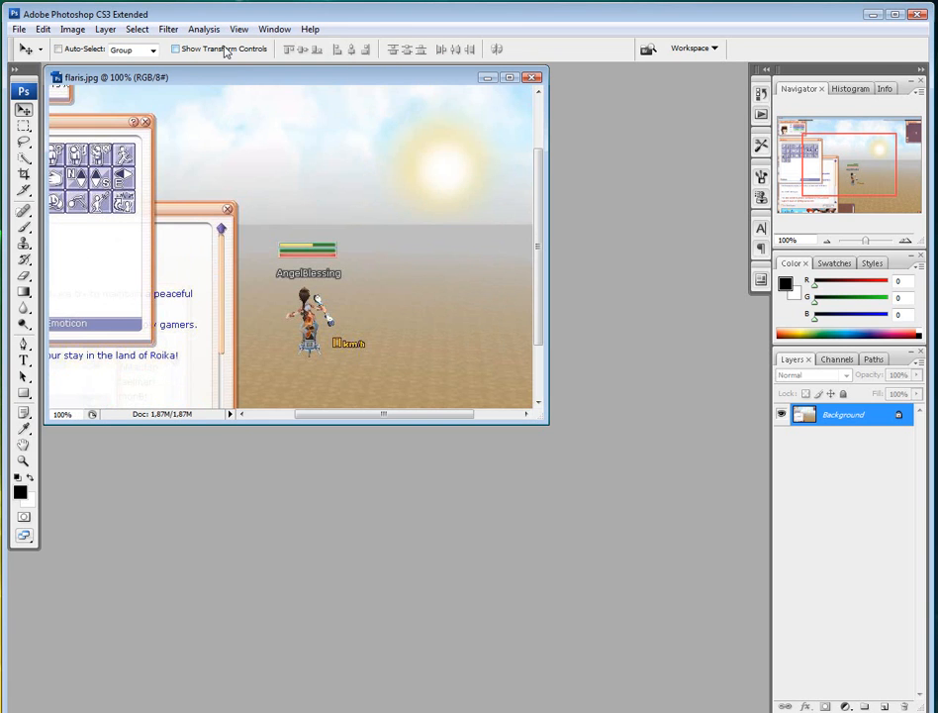
left_click(239, 29)
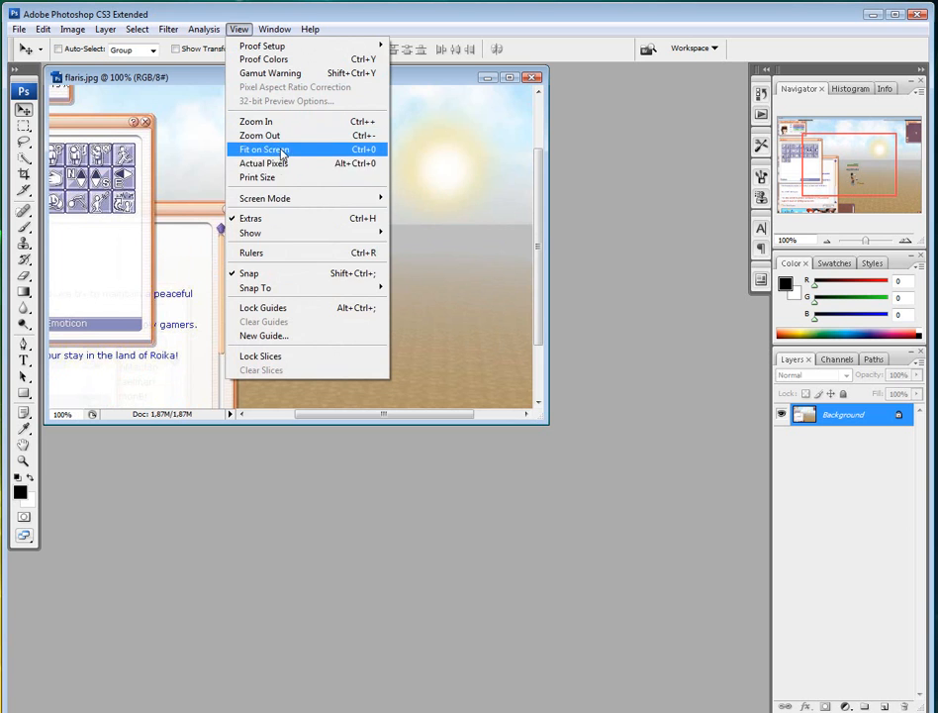
left_click(281, 139)
Step: Fit the flaris image on screen and switch the view to actual pixels
left_click(239, 29)
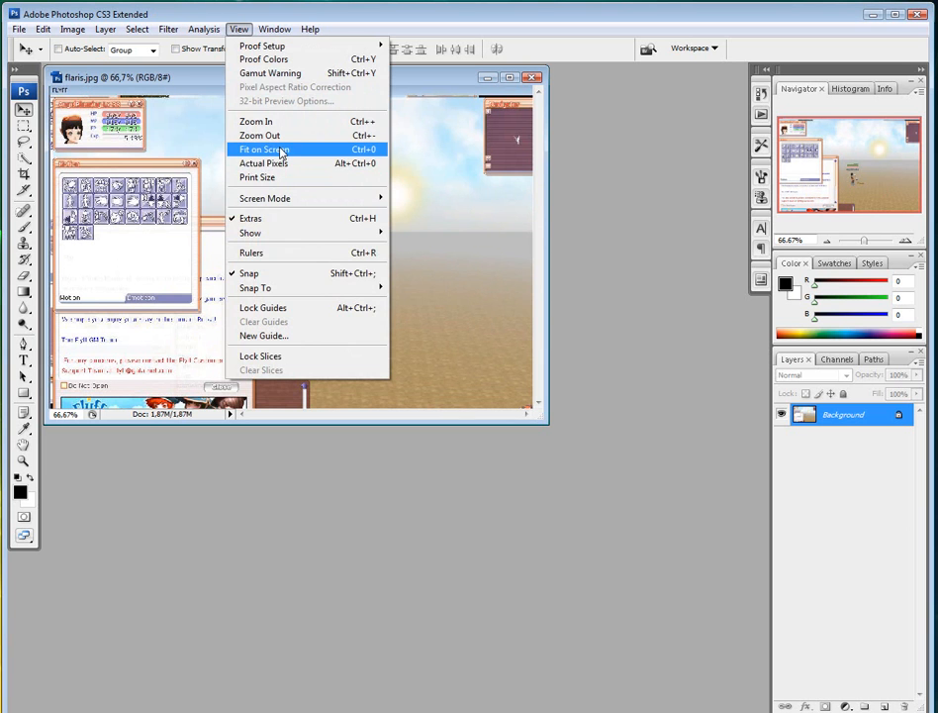
left_click(273, 148)
left_click(238, 29)
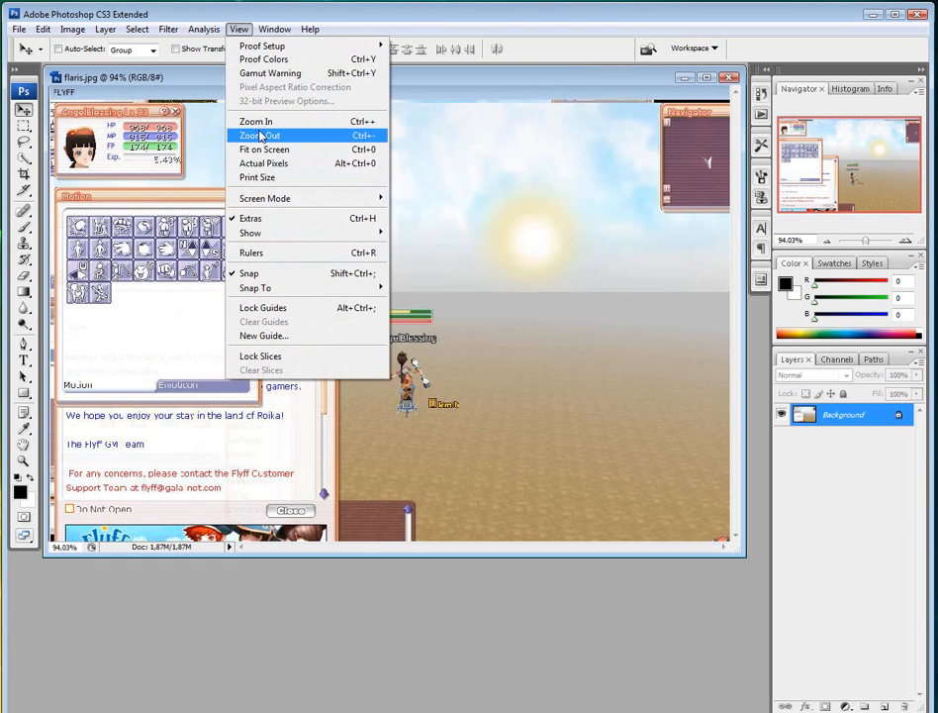
left_click(269, 165)
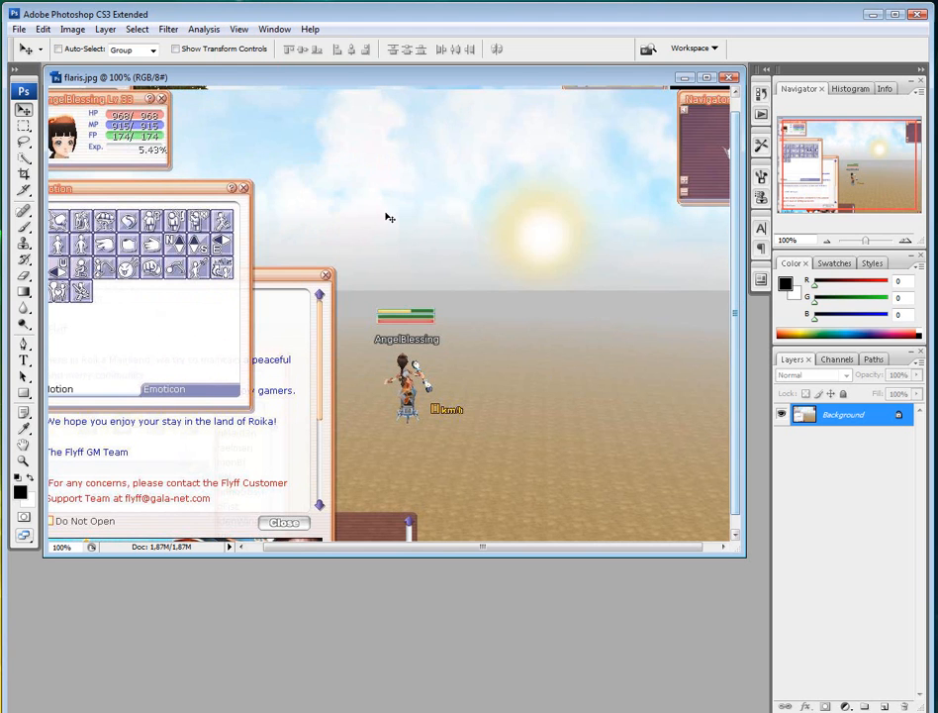
Step: Fit the flaris image on screen again and zoom out in stages to 33.33%
left_click(238, 28)
left_click(240, 31)
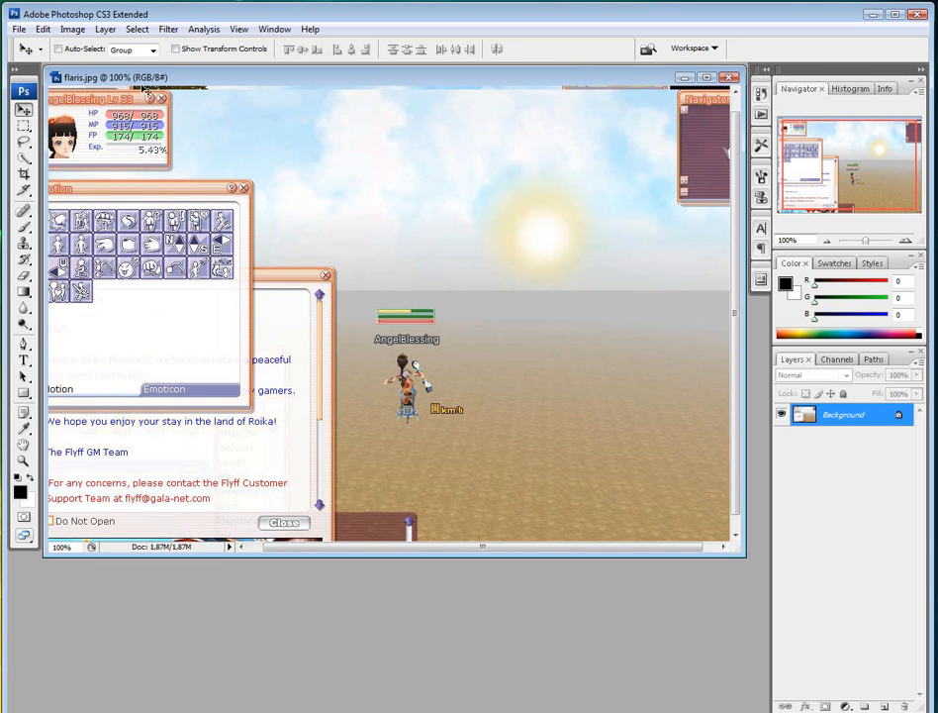
left_click(239, 31)
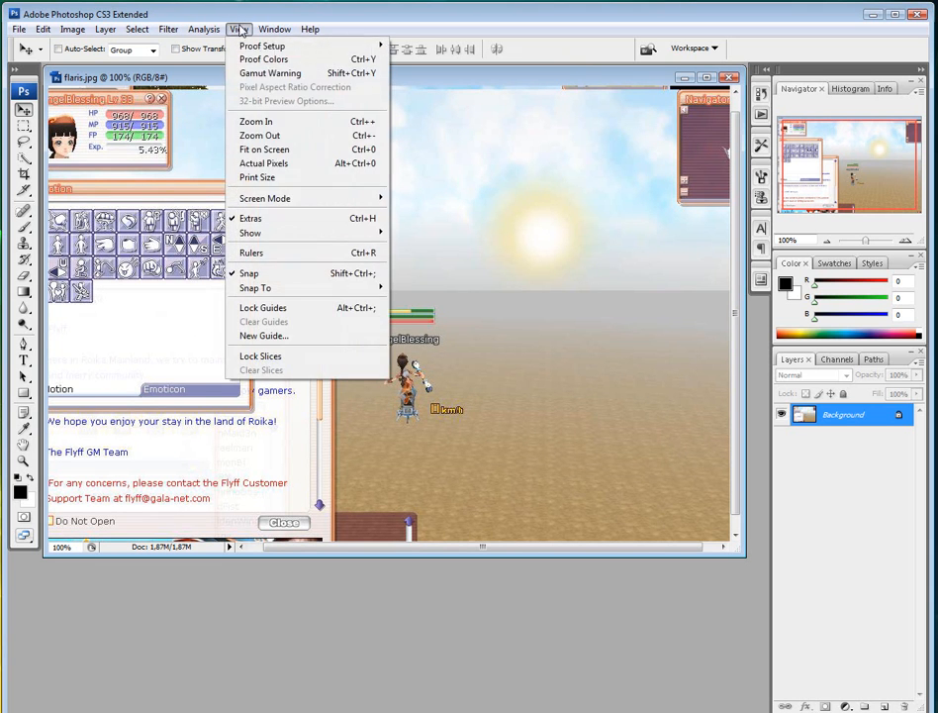
left_click(240, 149)
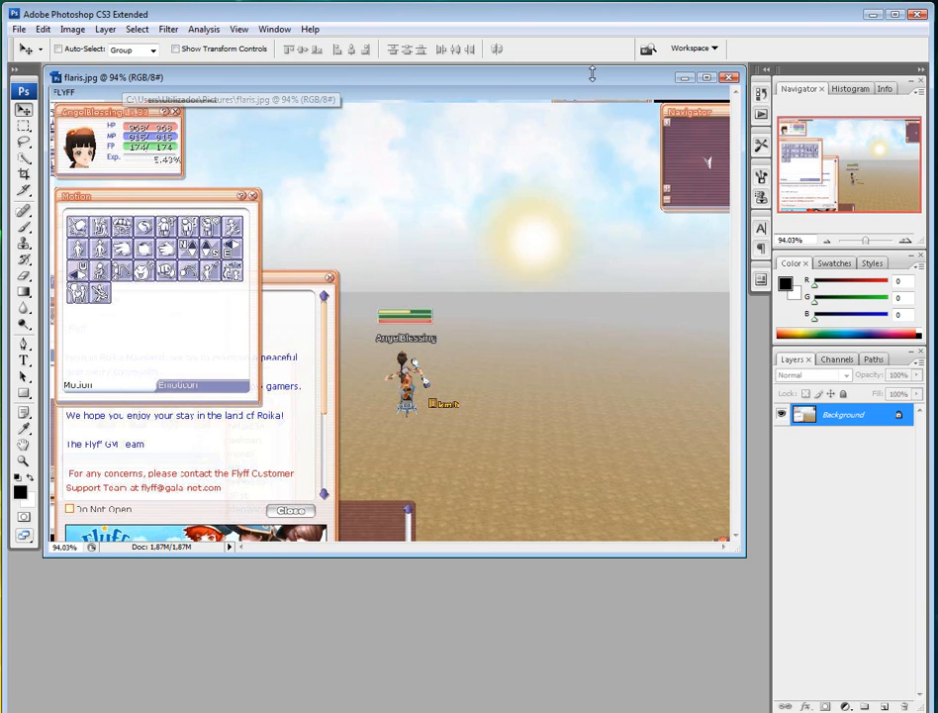
left_click(239, 29)
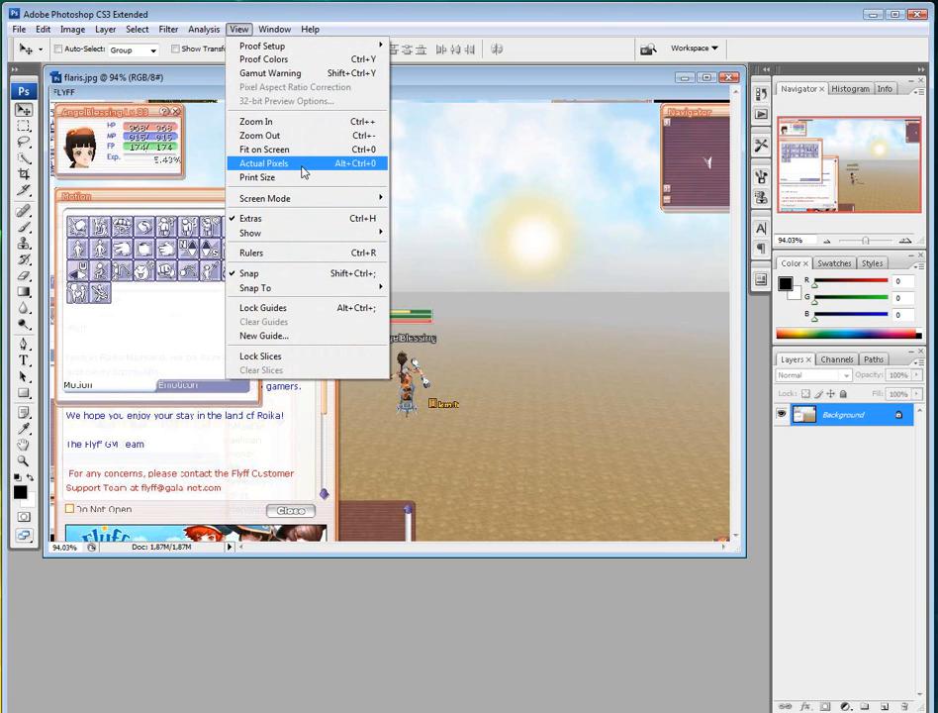
left_click(285, 135)
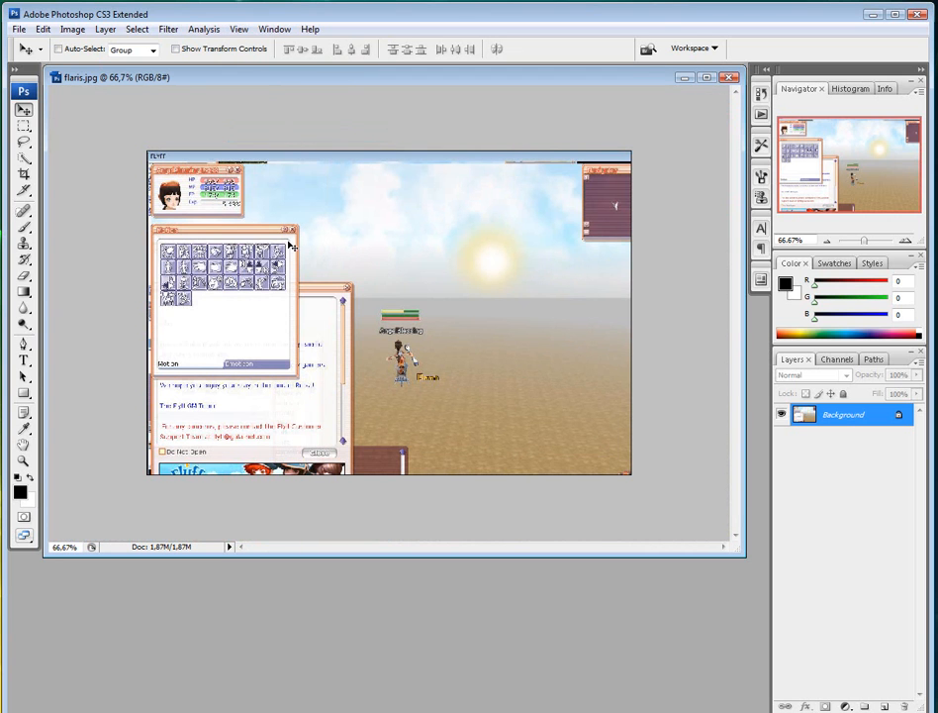
left_click(239, 28)
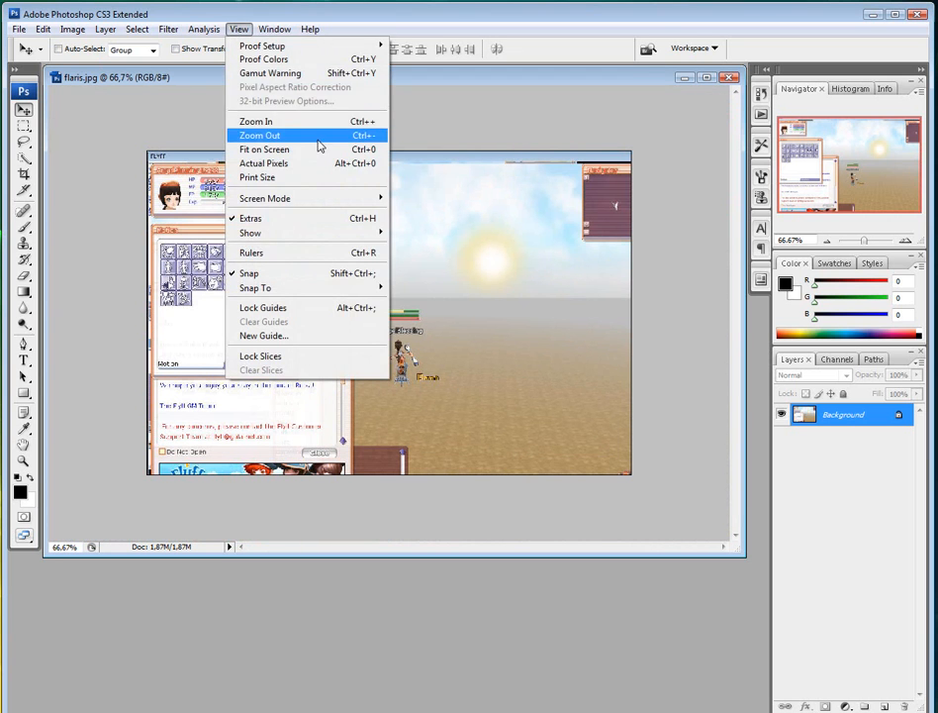
left_click(297, 133)
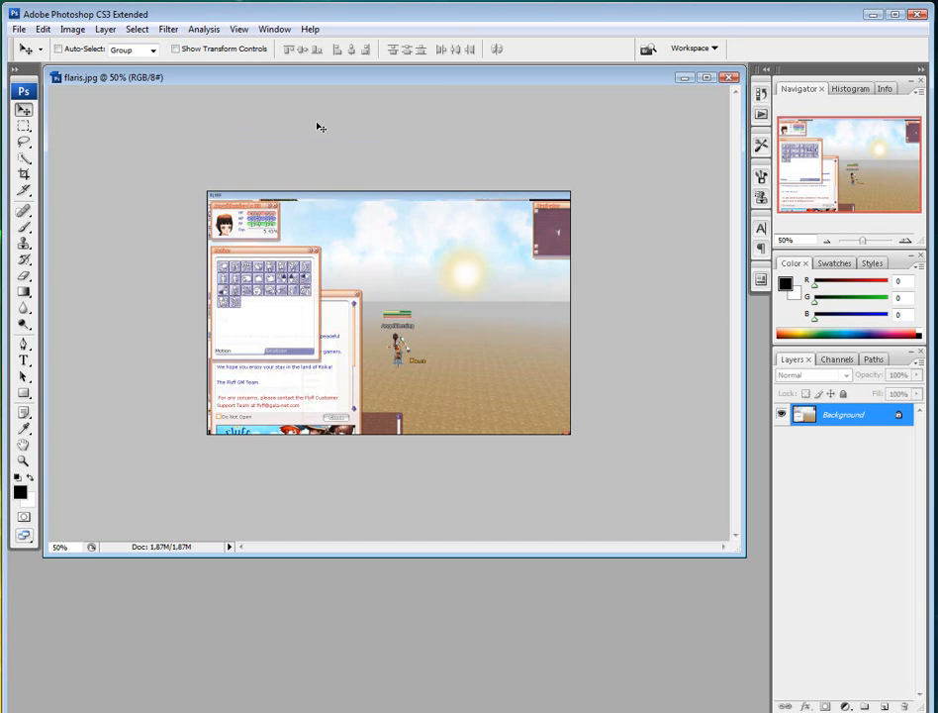
left_click(238, 29)
left_click(328, 137)
left_click(204, 29)
left_click(188, 287)
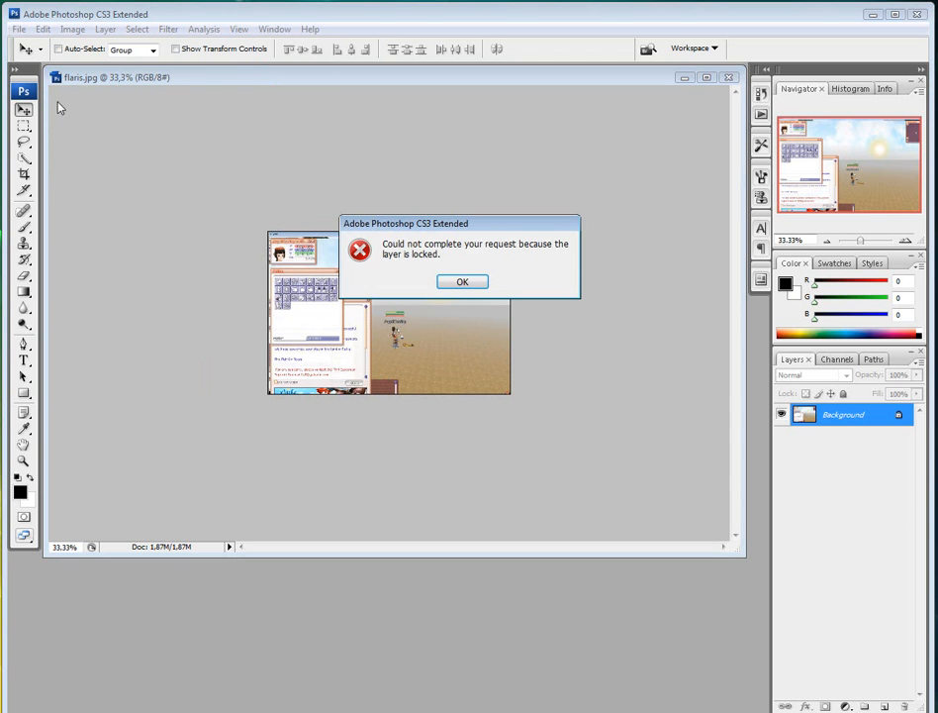
left_click(461, 282)
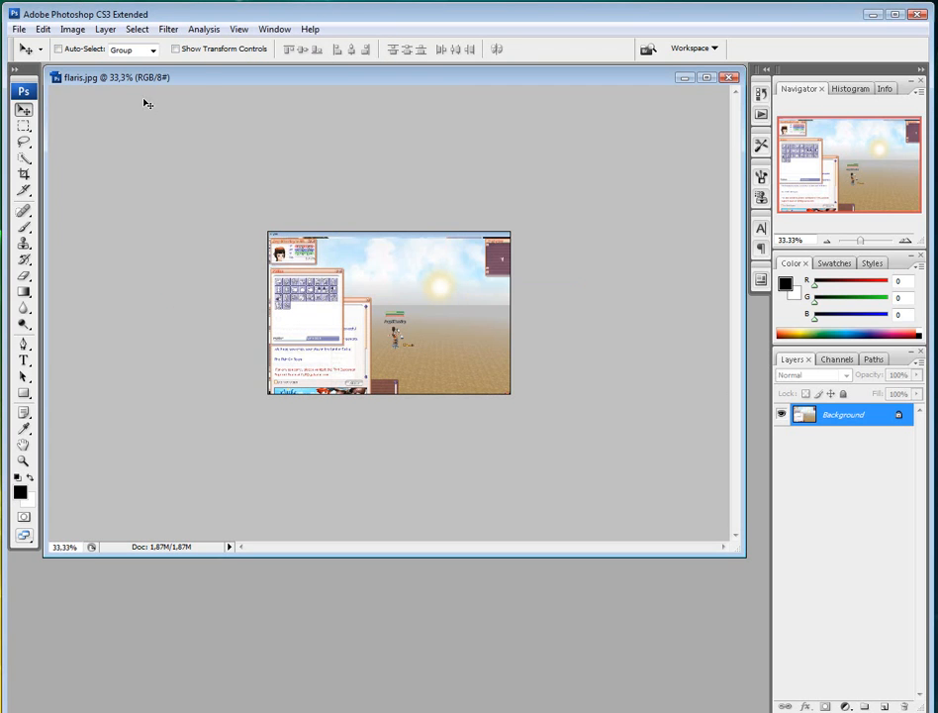
left_click(277, 28)
mouse_move(320, 36)
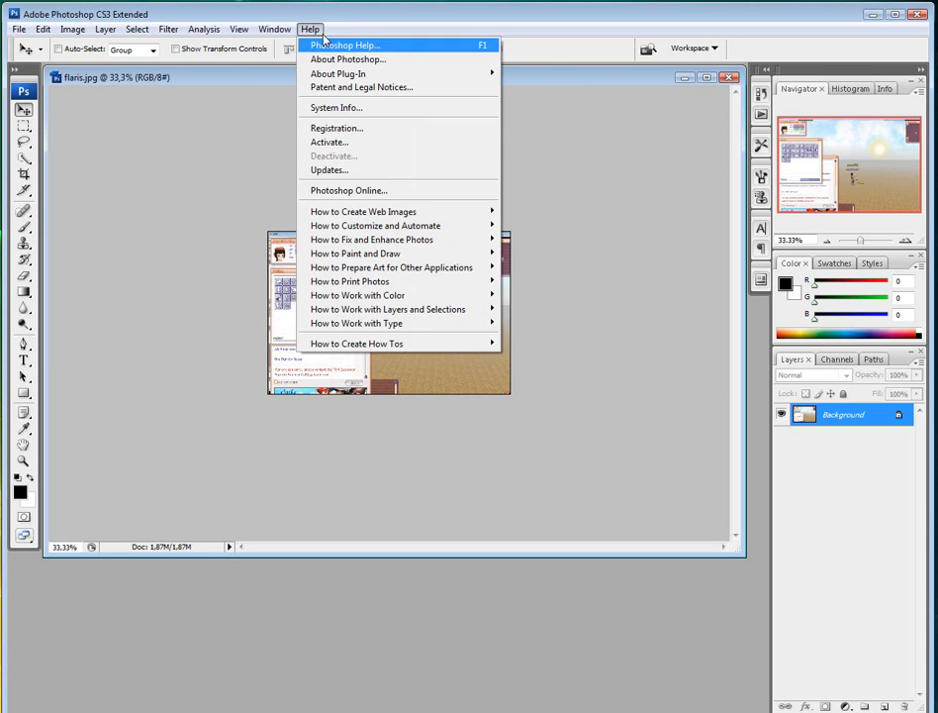
mouse_move(274, 28)
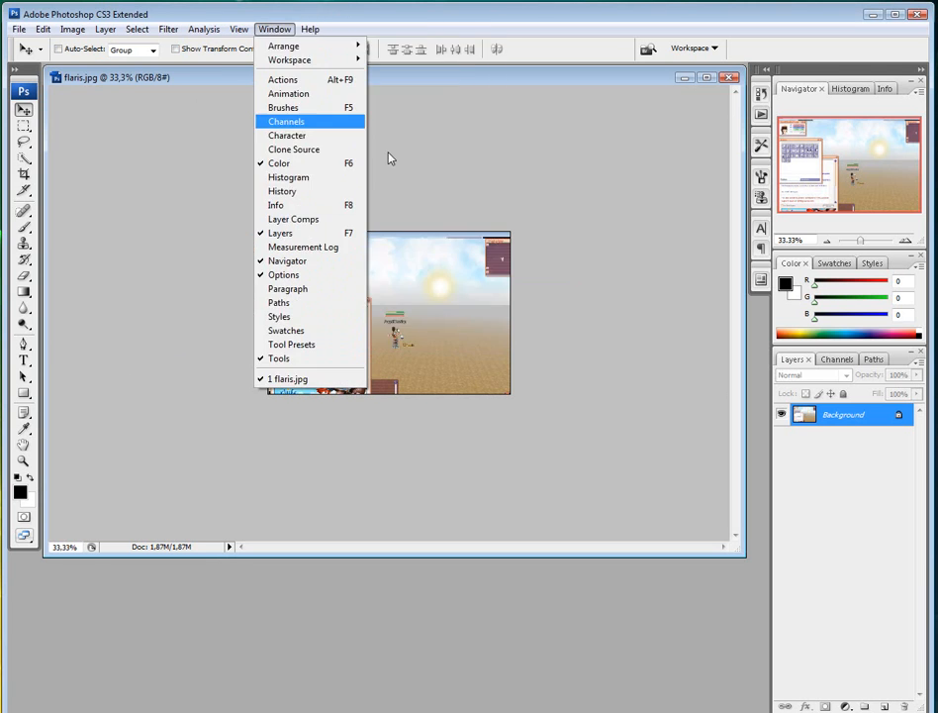
mouse_move(429, 241)
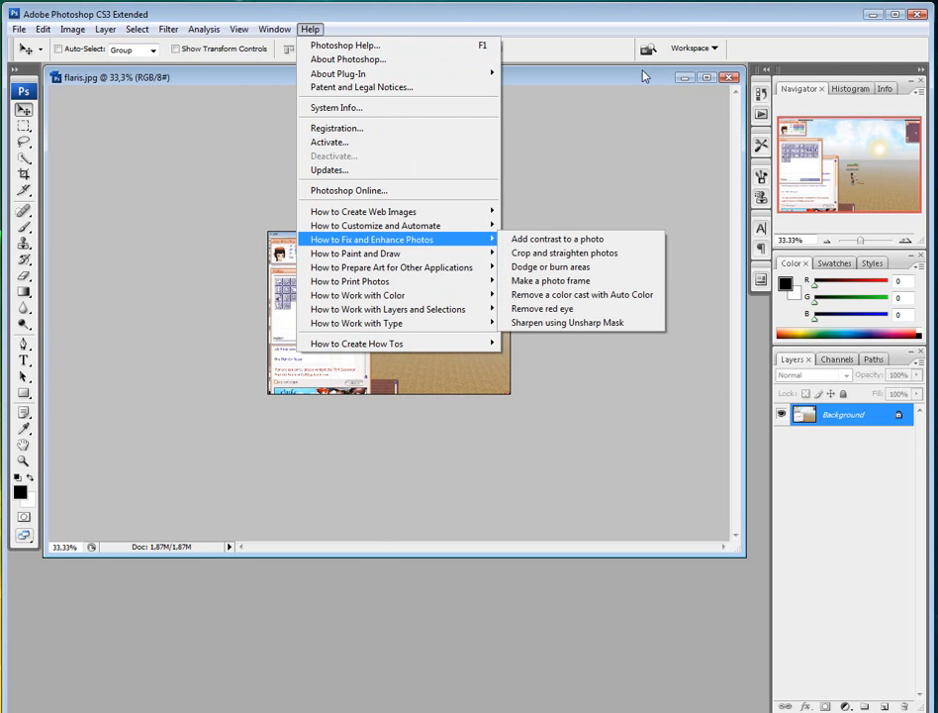
mouse_move(459, 270)
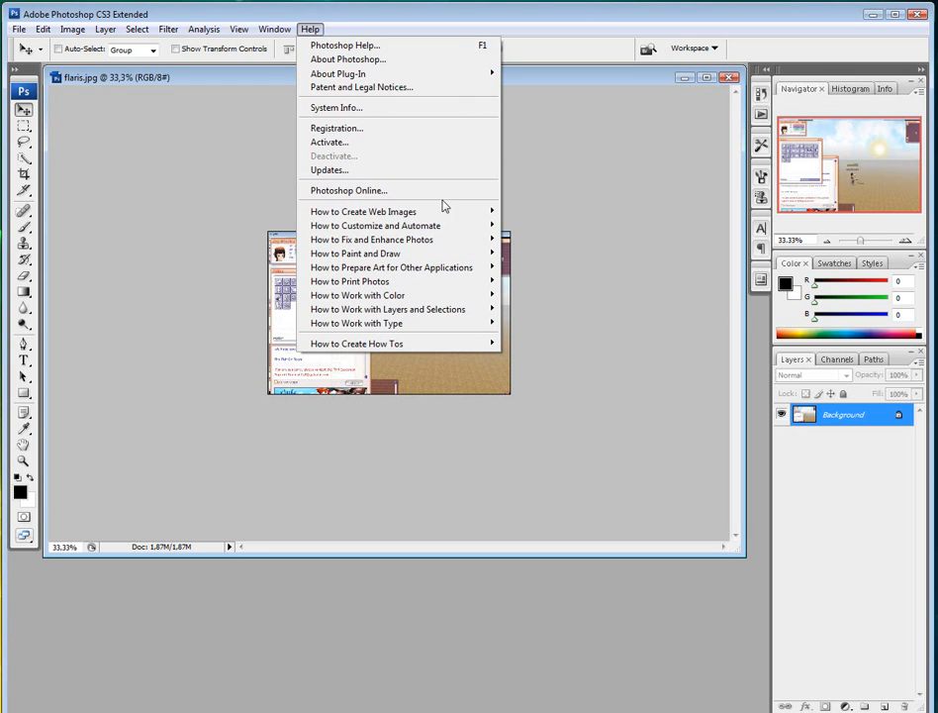
left_click(193, 274)
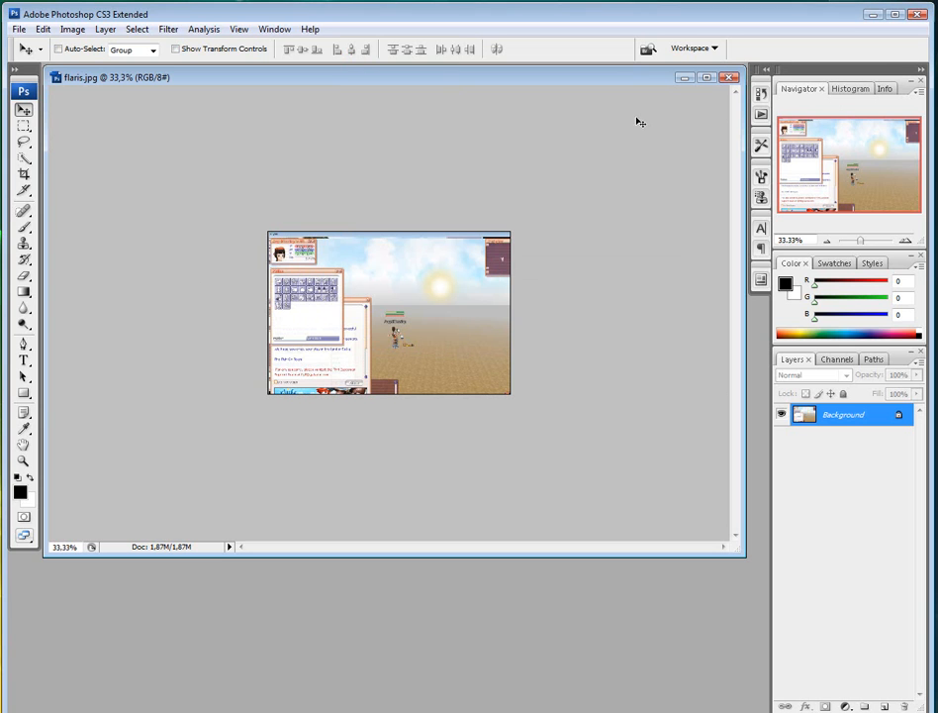
Step: Move the flaris image window slightly lower in the workspace and look at the list of available panels
left_click_drag(150, 78, 159, 100)
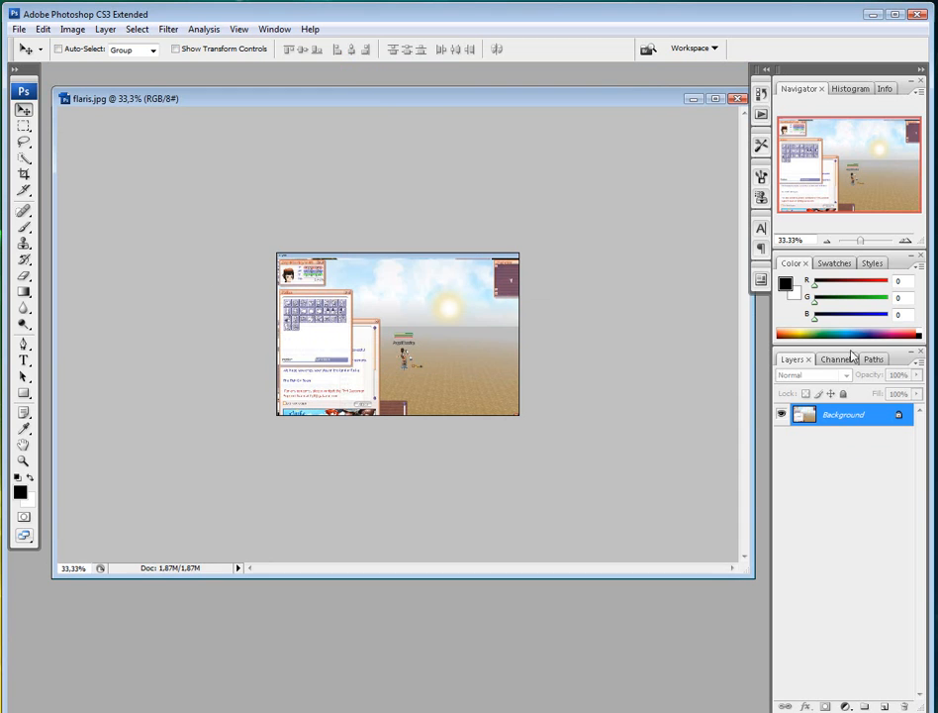
left_click(760, 90)
left_click(743, 87)
left_click(274, 29)
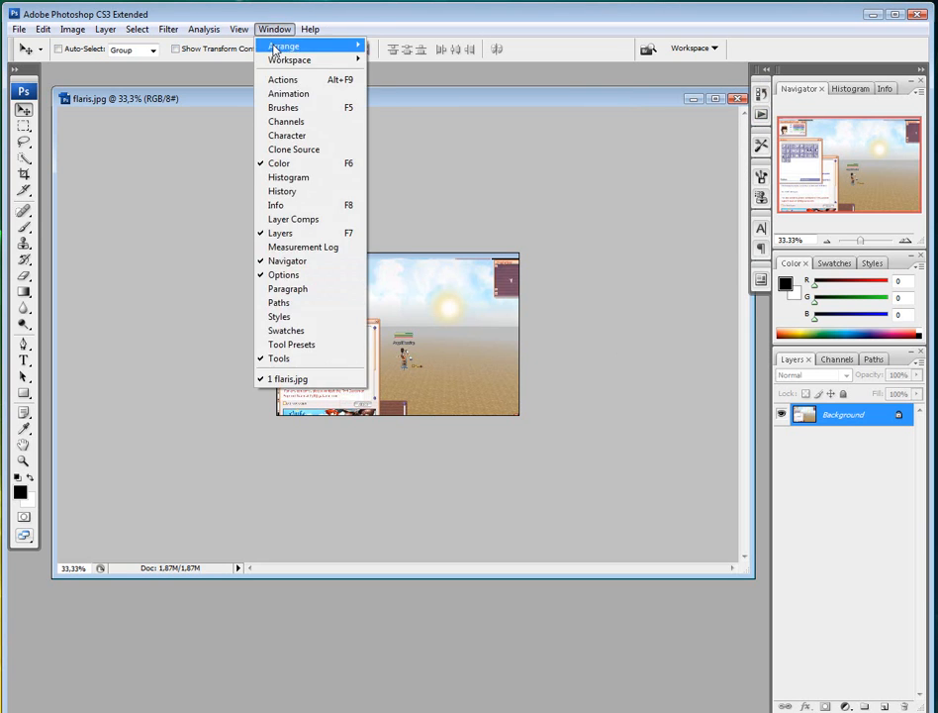
left_click(243, 31)
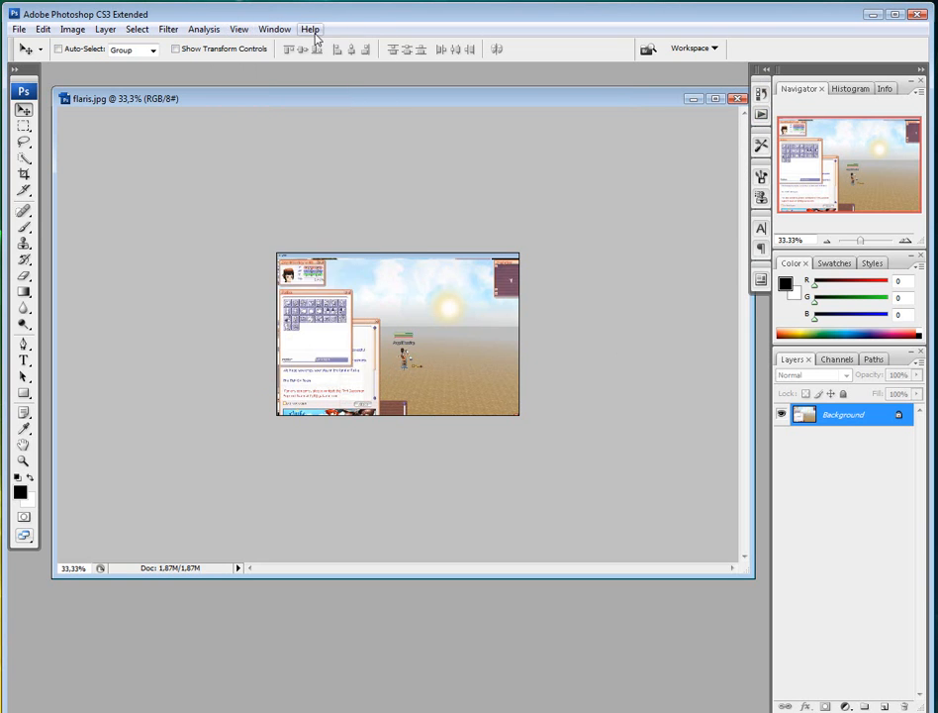
Step: Look through the collapsed Actions, Tool Presets, Brushes, Clone Source, Character and Paragraph panels
left_click(762, 96)
left_click(762, 116)
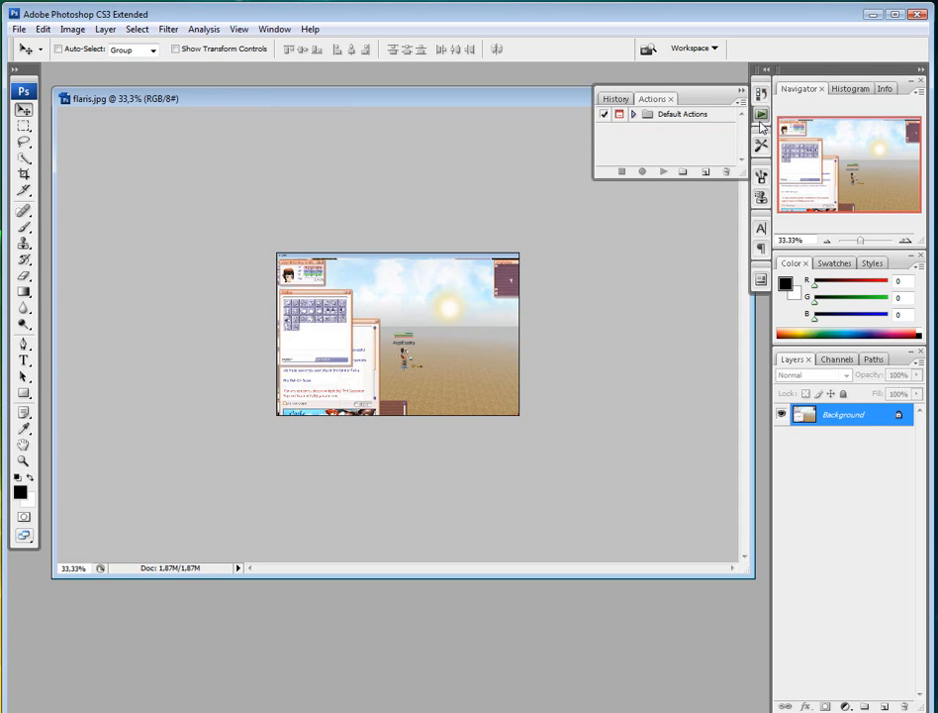
left_click(764, 148)
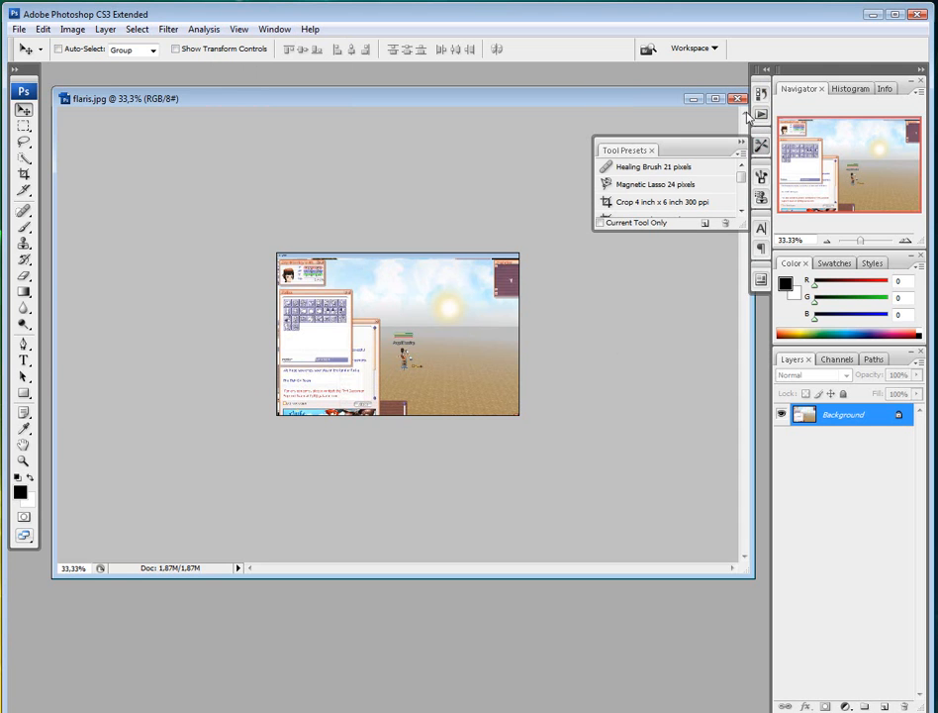
left_click(762, 198)
left_click(762, 177)
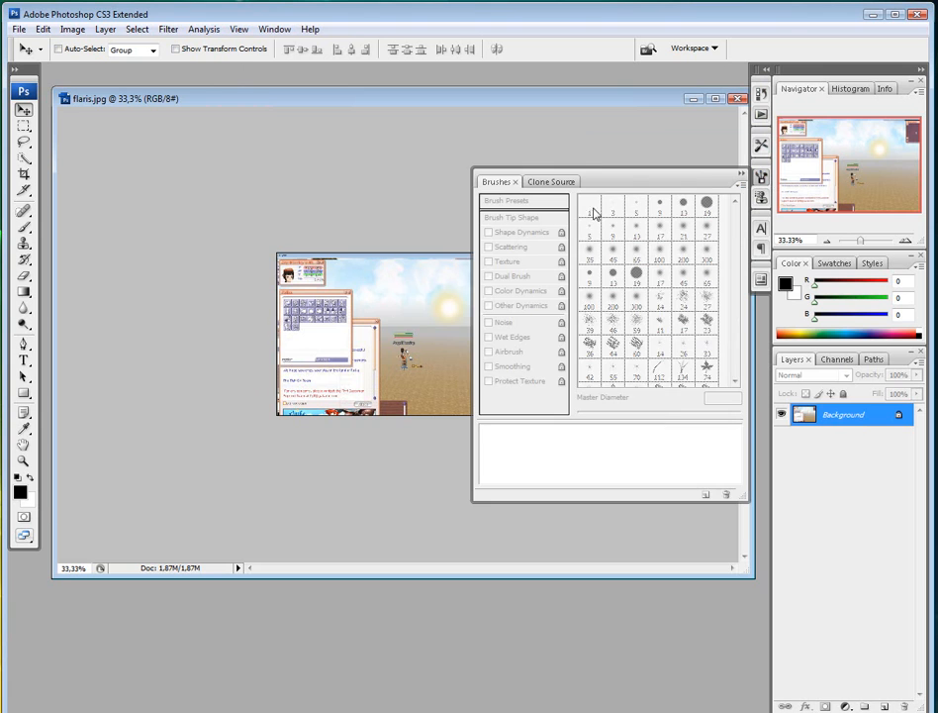
left_click(762, 198)
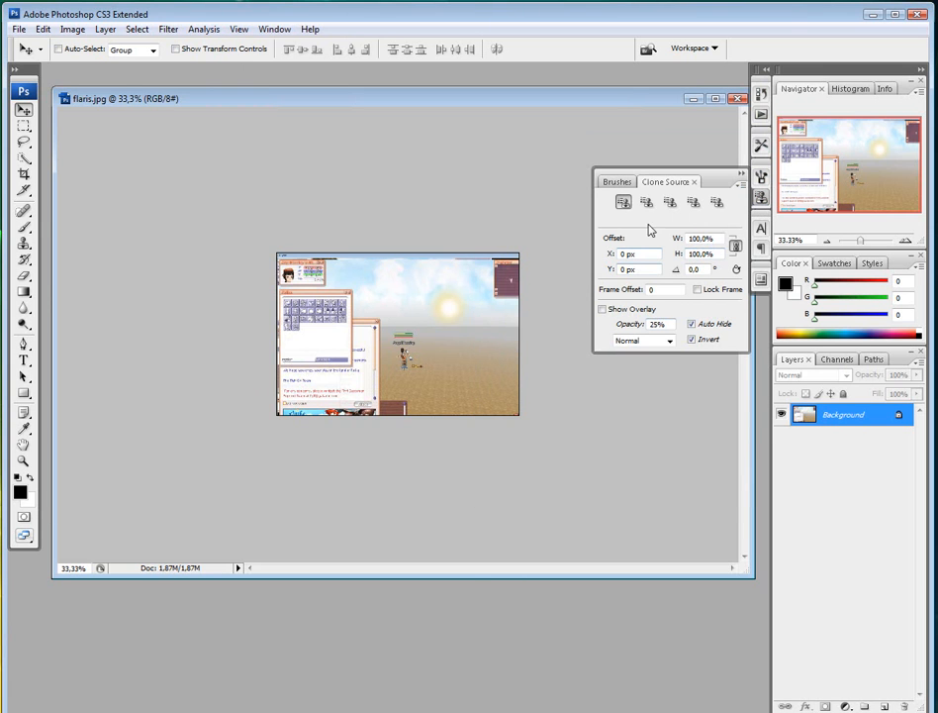
left_click(762, 228)
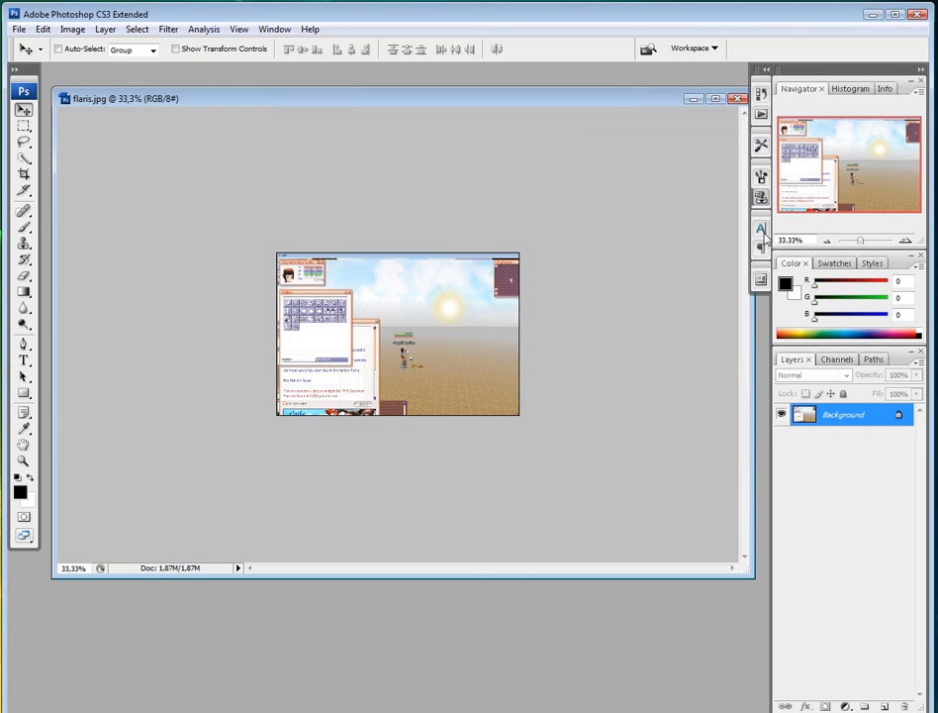
left_click(763, 248)
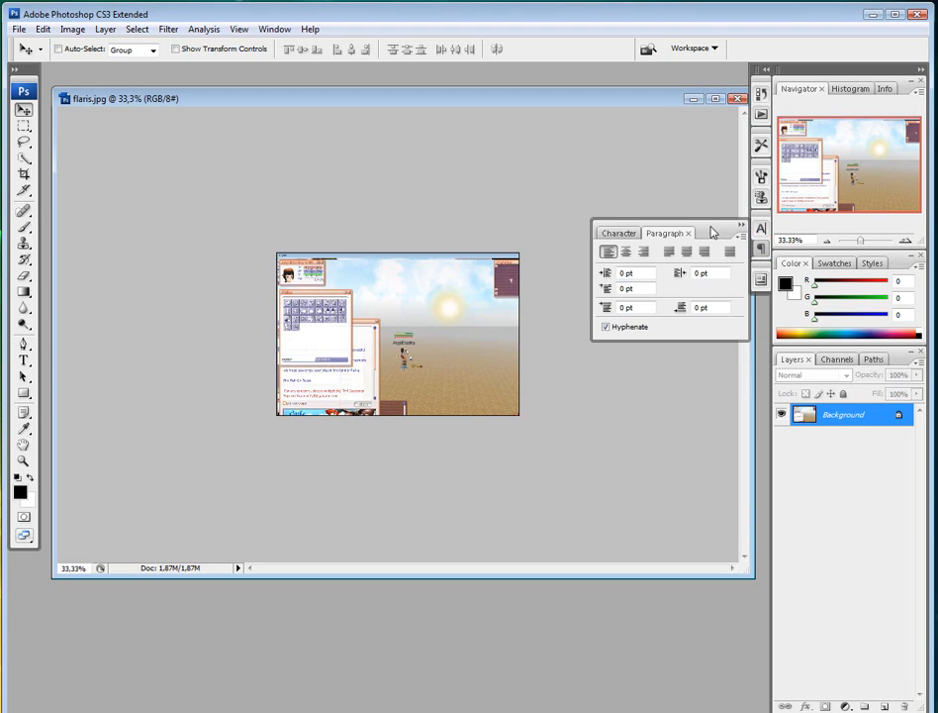
Step: Detach the Layer Comps panel from the collapsed dock and close it
left_click(766, 280)
left_click_drag(678, 286, 827, 500)
left_click(904, 492)
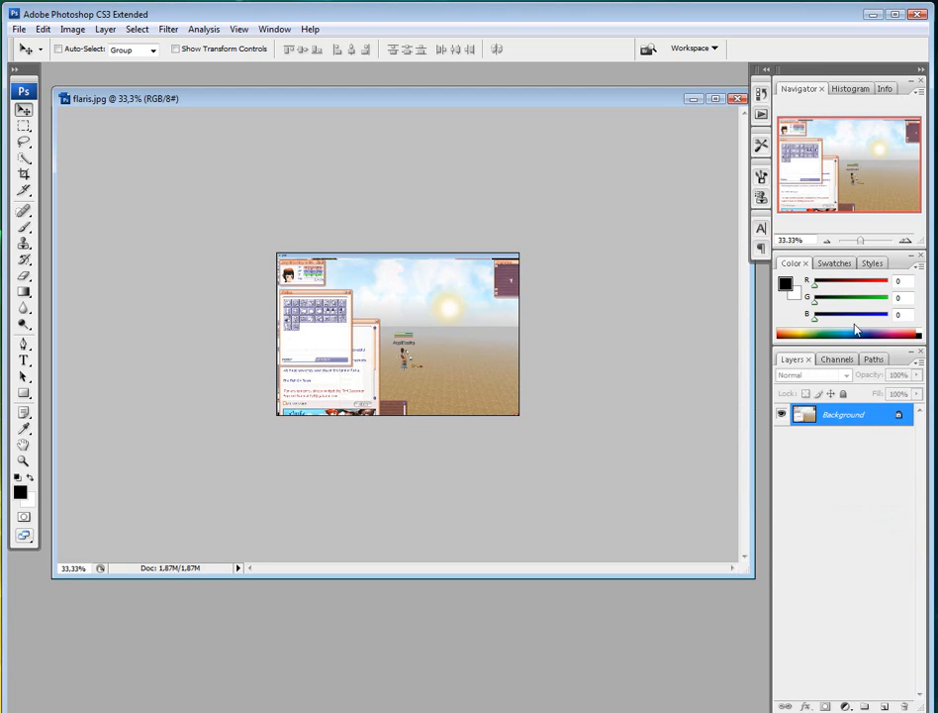
Step: Detach the History and Actions panel group, place it over the lower part of the Layers panel and make it taller
left_click(762, 94)
left_click_drag(682, 94, 857, 518)
left_click_drag(864, 462, 858, 444)
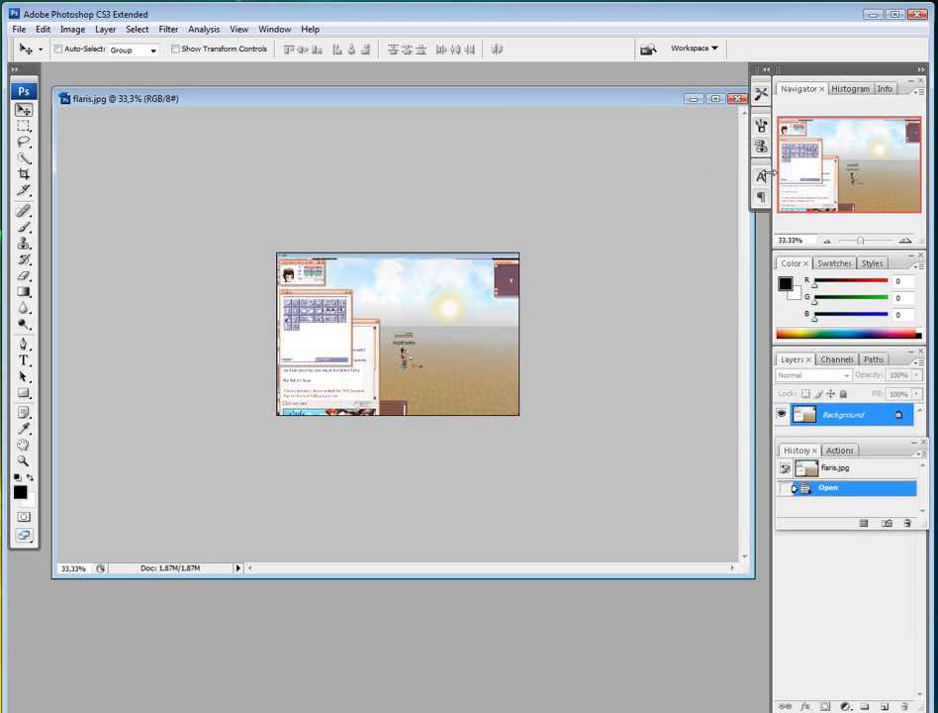
left_click(834, 450)
left_click(800, 450)
left_click_drag(867, 445, 875, 584)
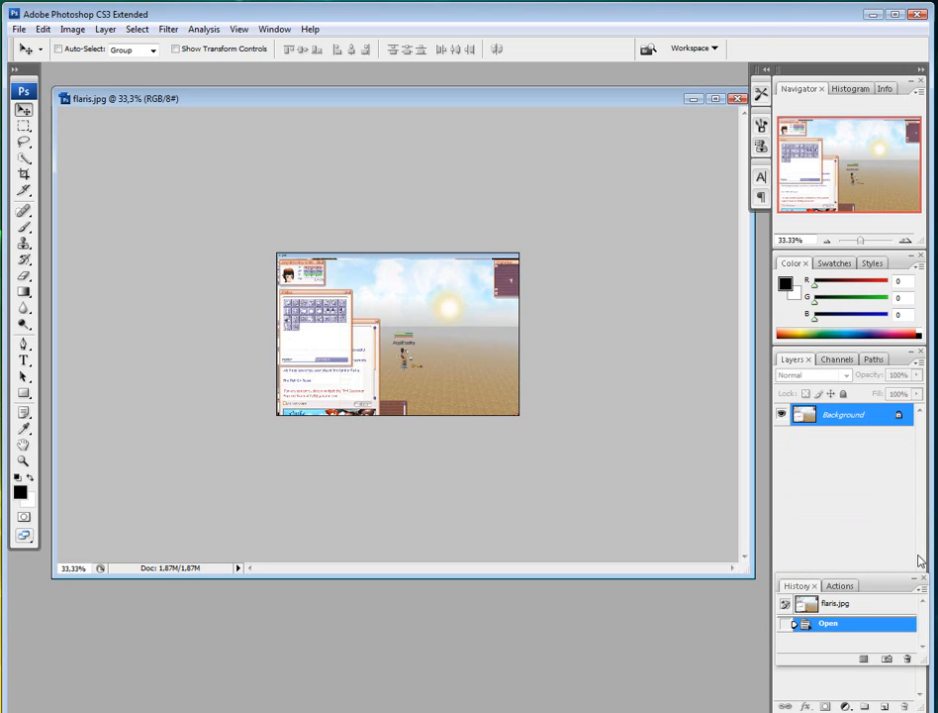
left_click_drag(818, 666, 818, 699)
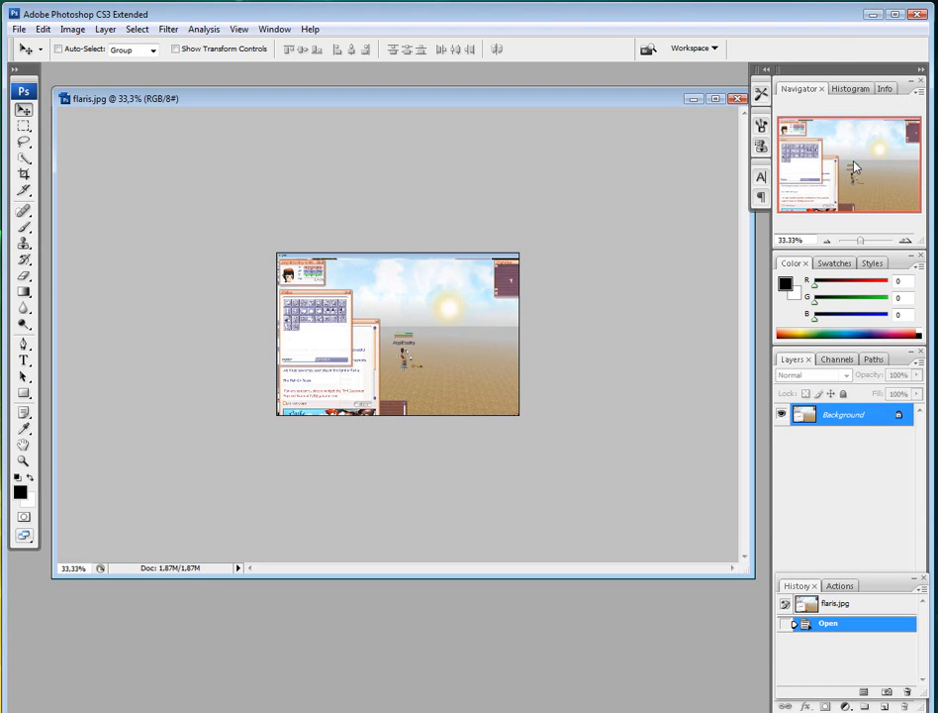
Step: View the image's Histogram and the Info panel, and return to the Navigator
left_click(850, 89)
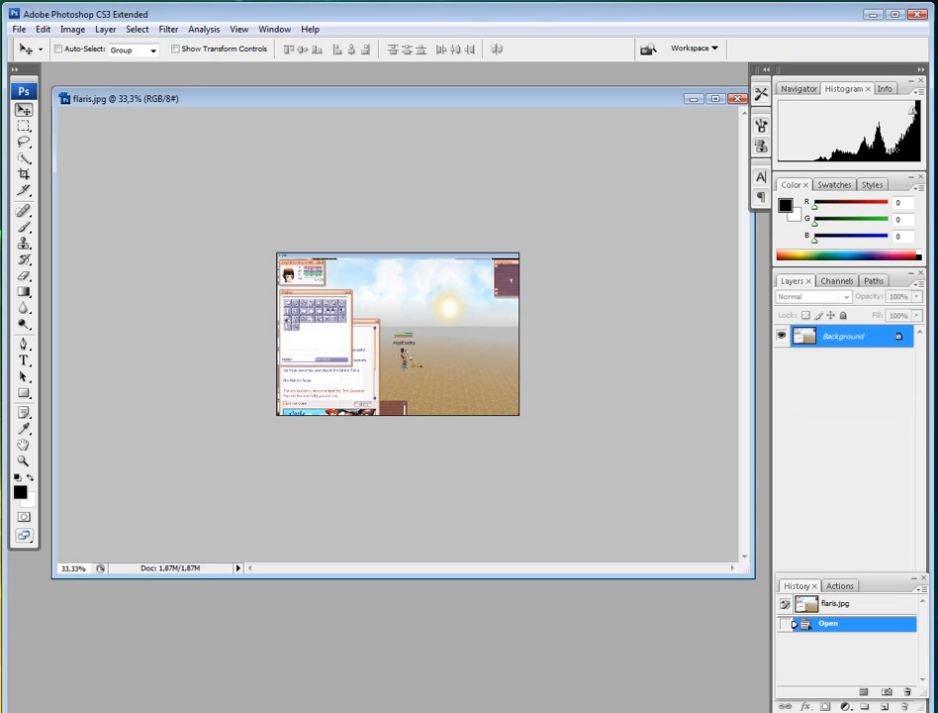
left_click(885, 89)
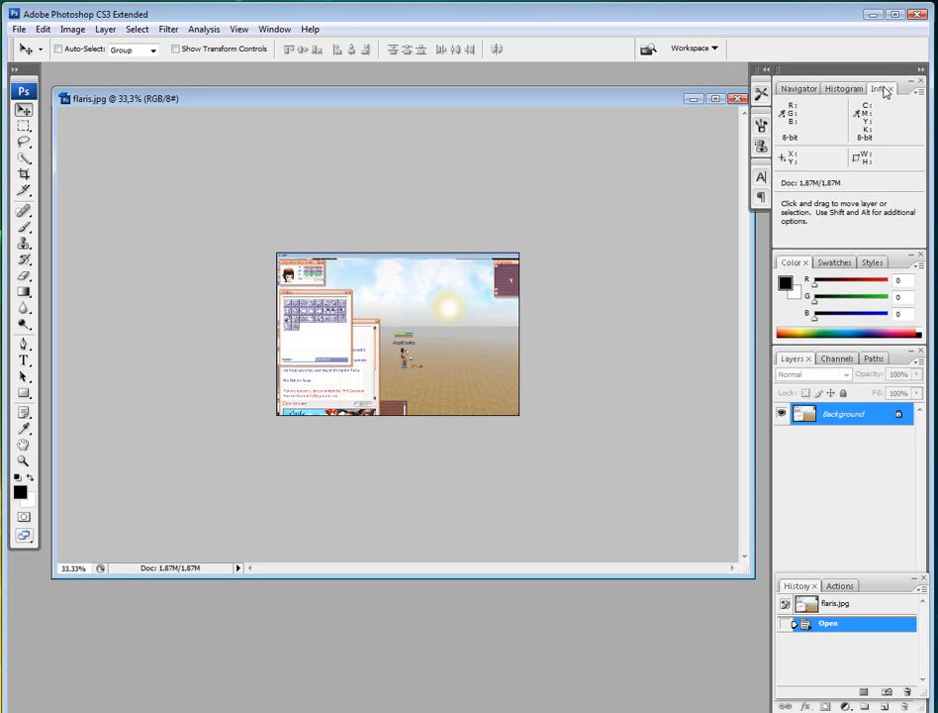
left_click(857, 89)
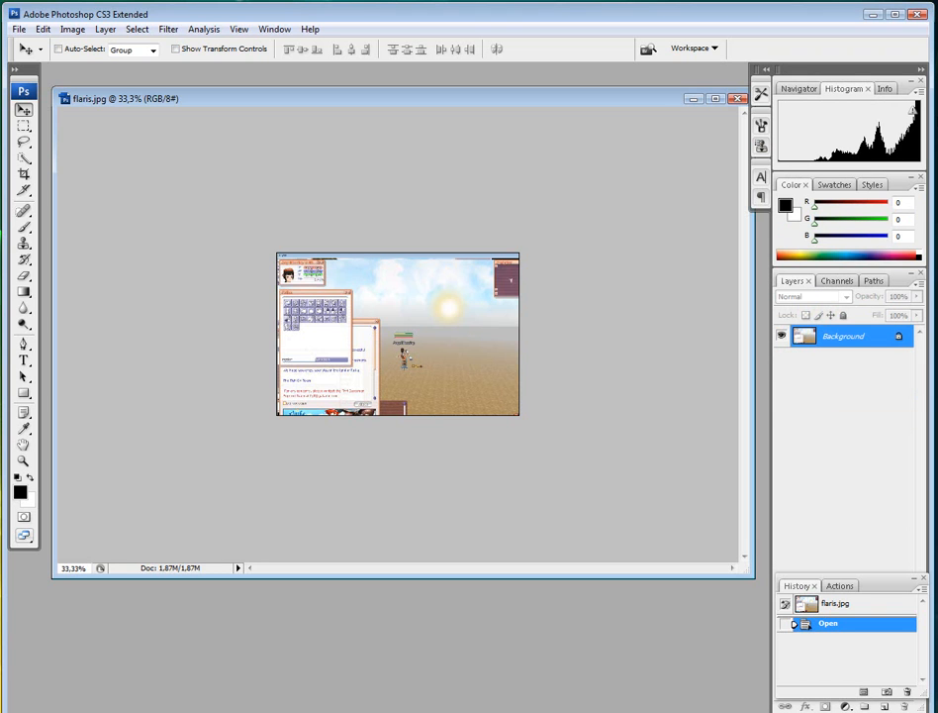
left_click(895, 91)
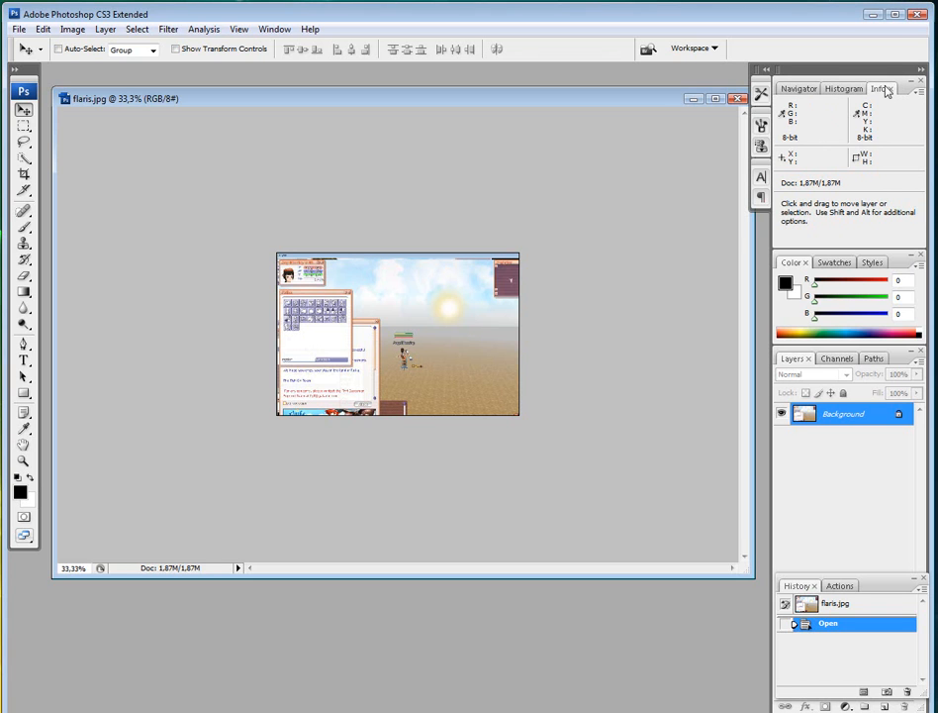
left_click(830, 91)
left_click(799, 89)
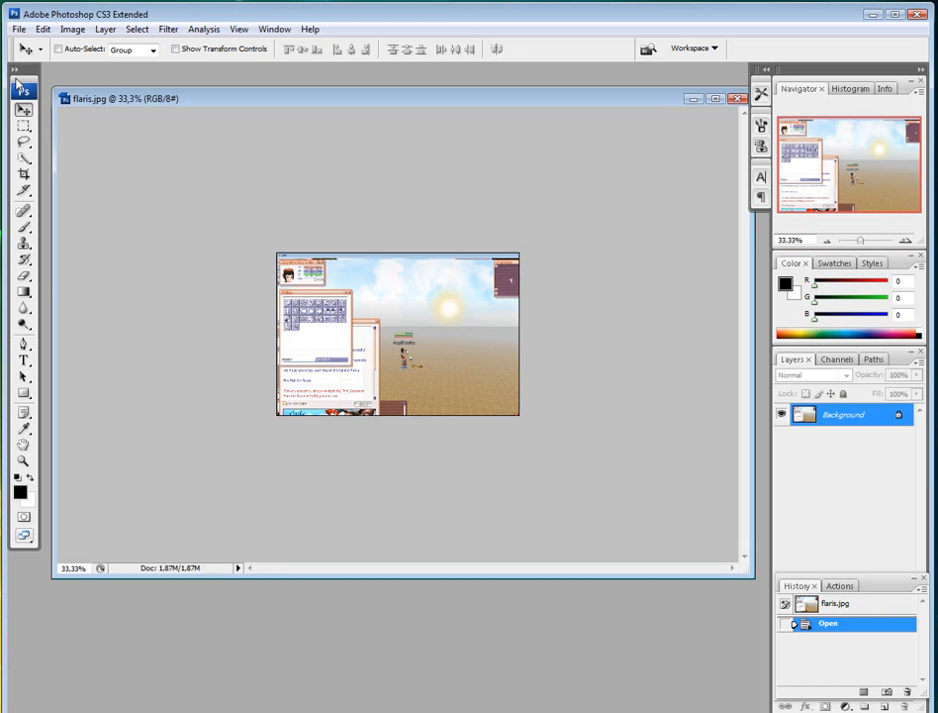
Step: Go through the marquee, Quick Selection and Slice tools and finish on the Crop tool
left_click_drag(22, 90, 8, 87)
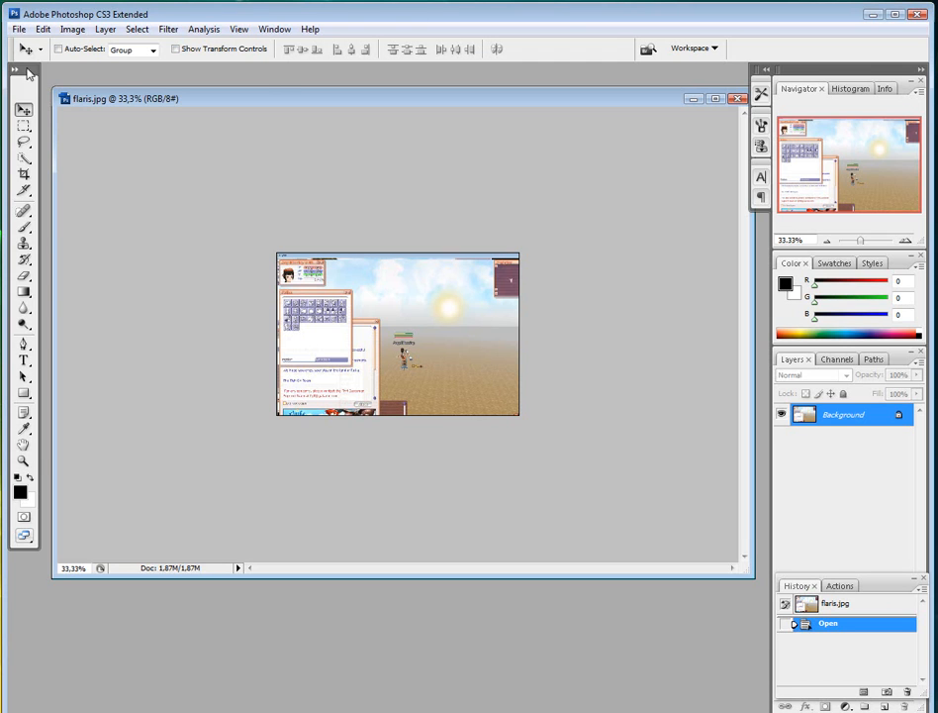
left_click(23, 126)
left_click(23, 108)
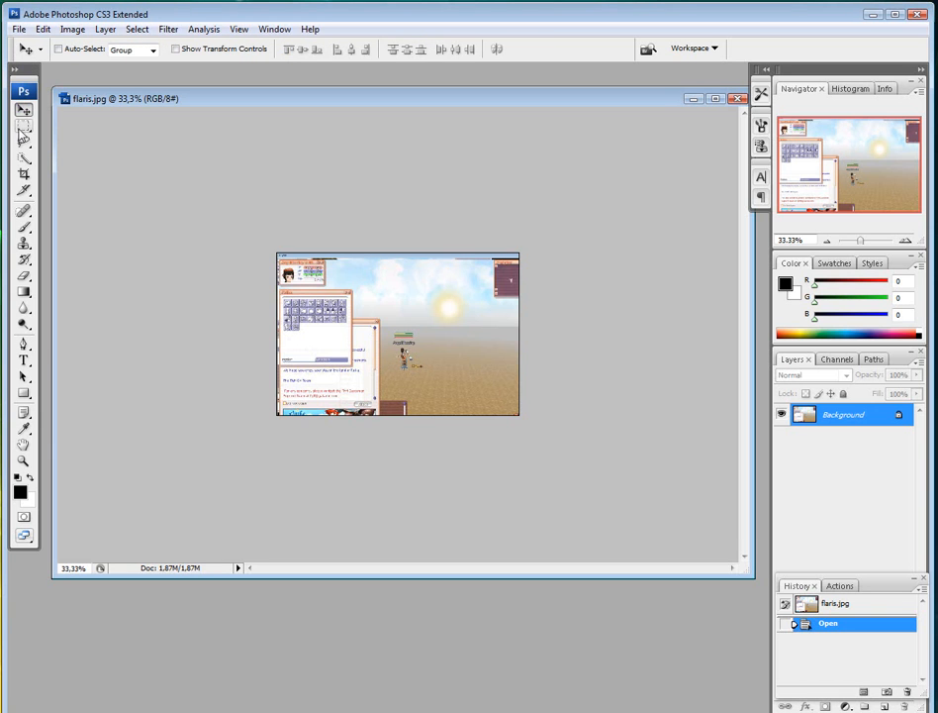
left_click(23, 126)
left_click(23, 157)
left_click(24, 187)
left_click(25, 175)
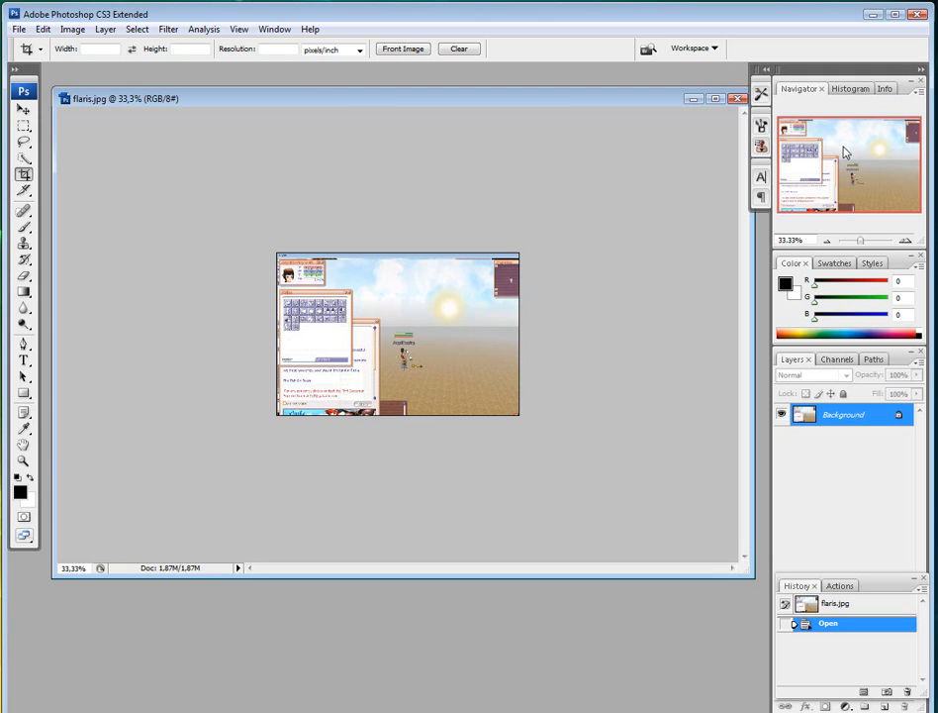
Step: View the Histogram, Swatches and Styles panels, and return to the Navigator and Color panels
left_click(860, 90)
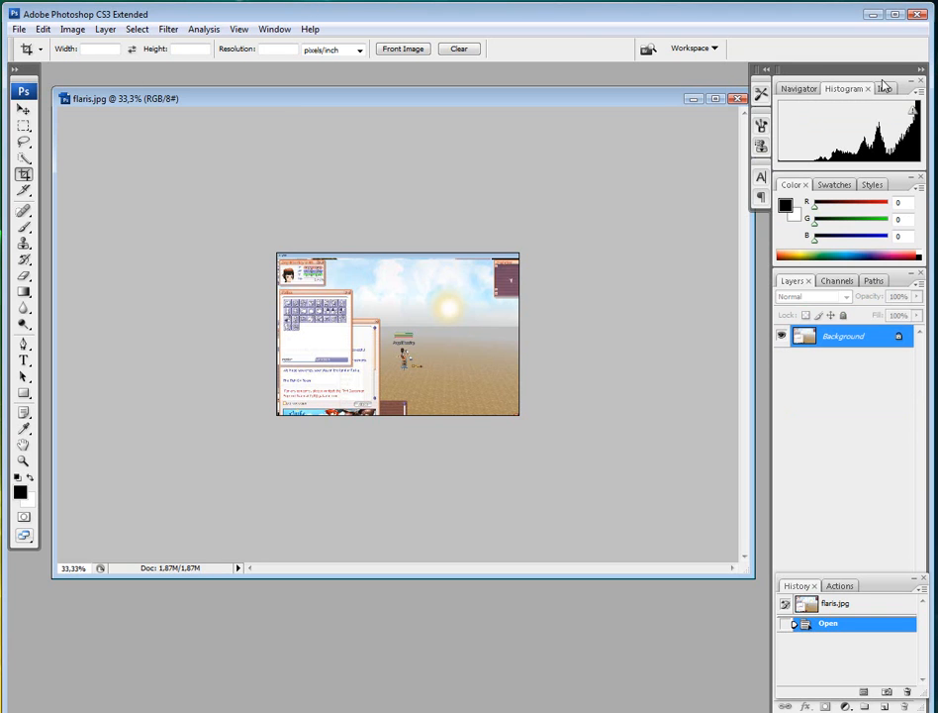
left_click(807, 89)
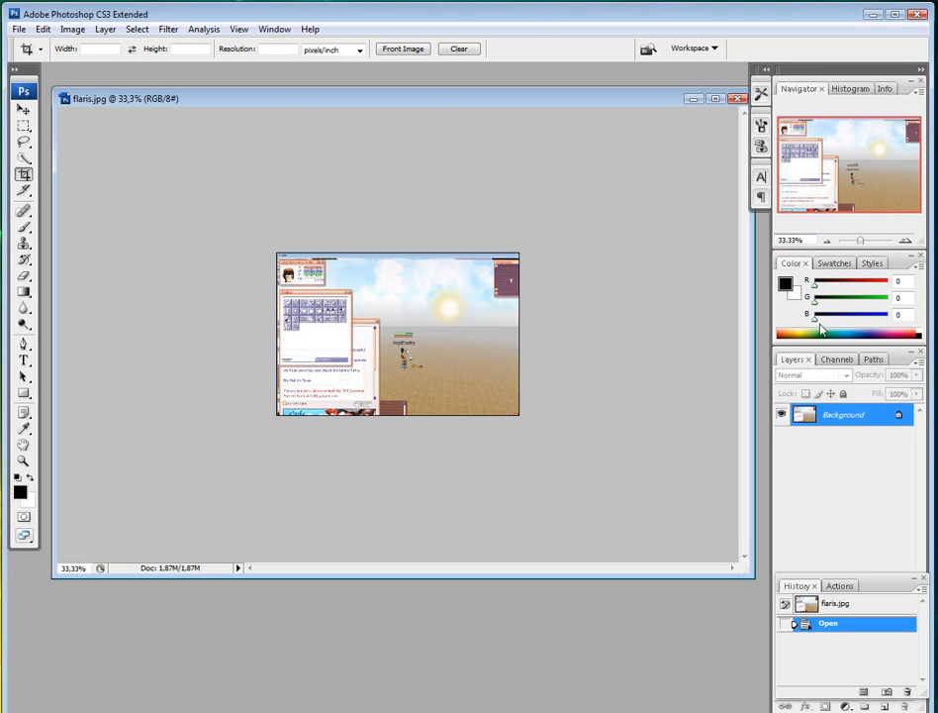
left_click(834, 263)
left_click(872, 263)
left_click(791, 263)
left_click(832, 263)
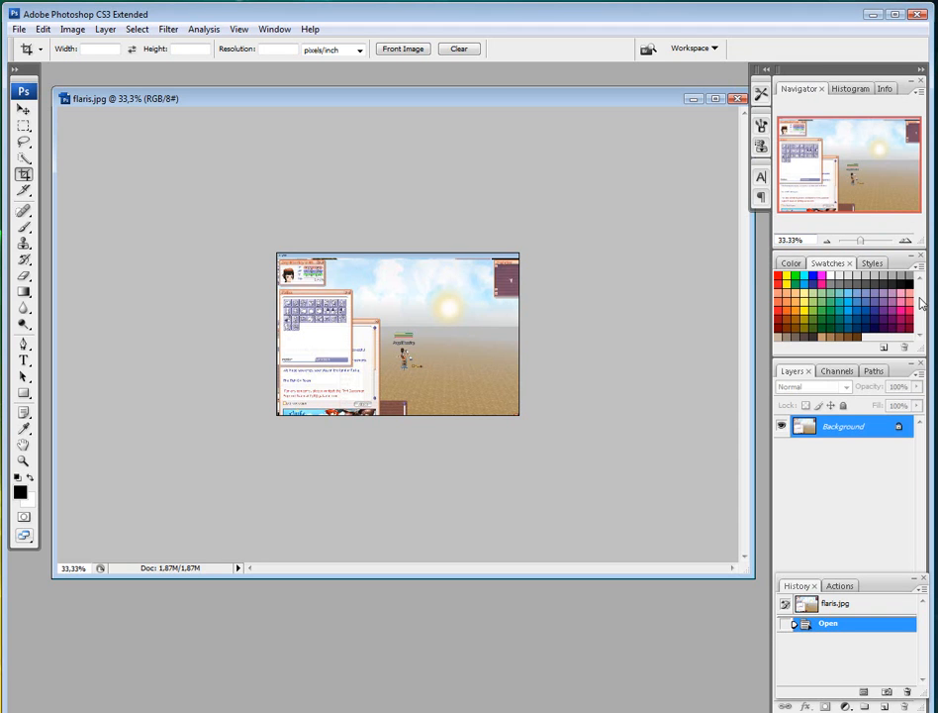
left_click(870, 264)
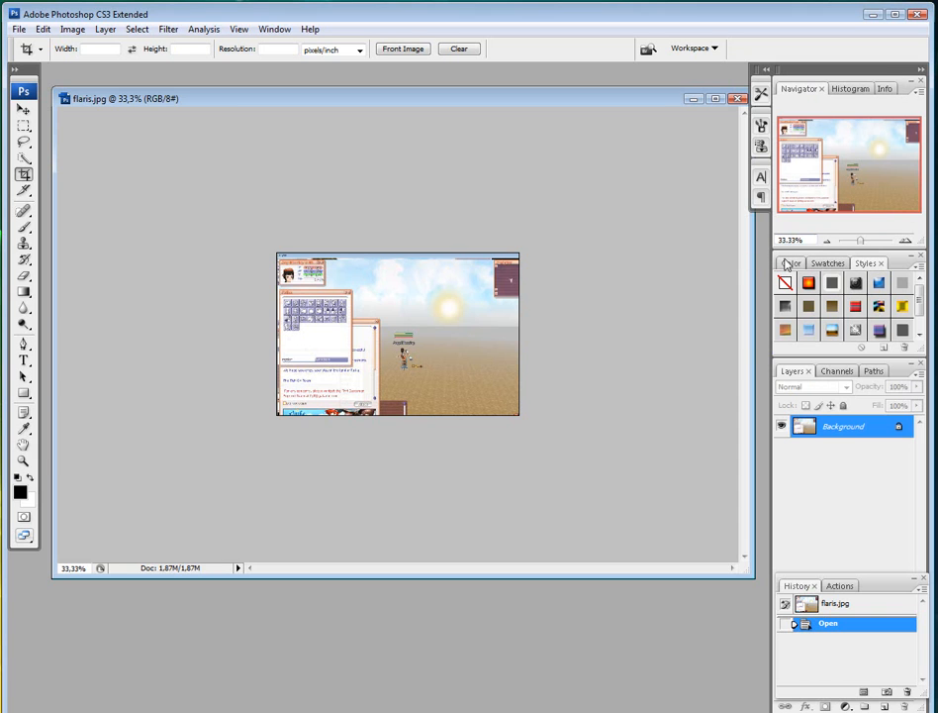
left_click(788, 265)
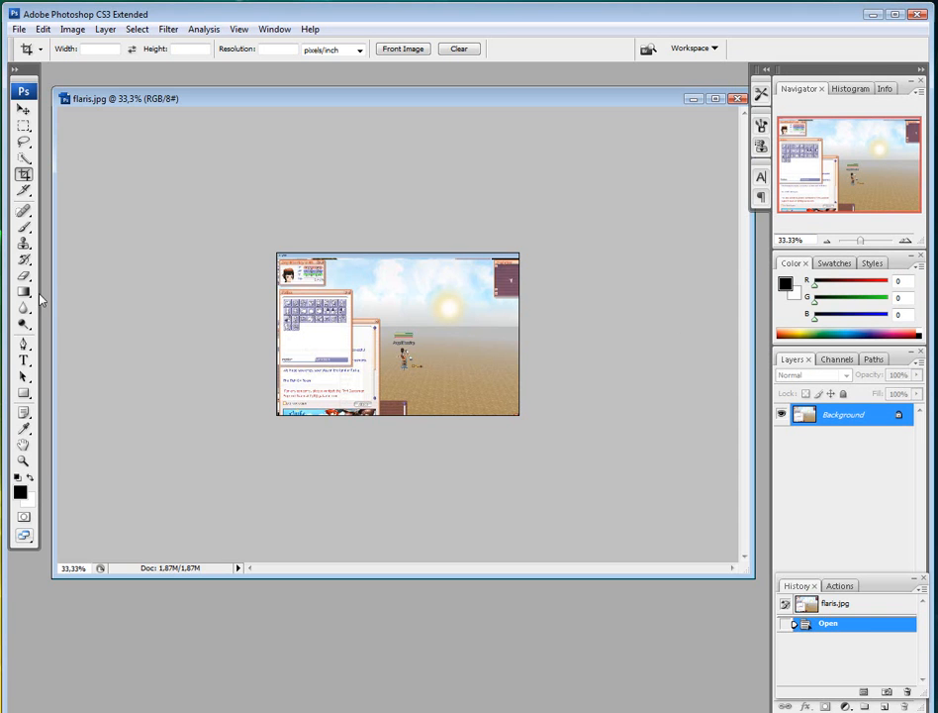
Step: Go through the History Brush, Brush and Gradient tools to view their options
key("g")
left_click(22, 227)
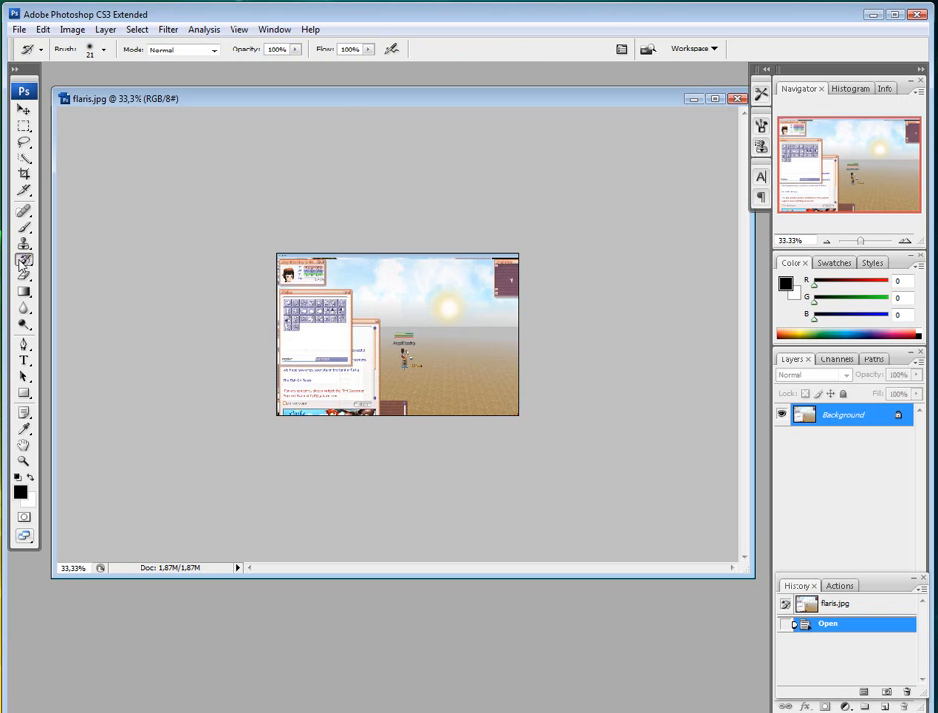
left_click(22, 229)
left_click(22, 229)
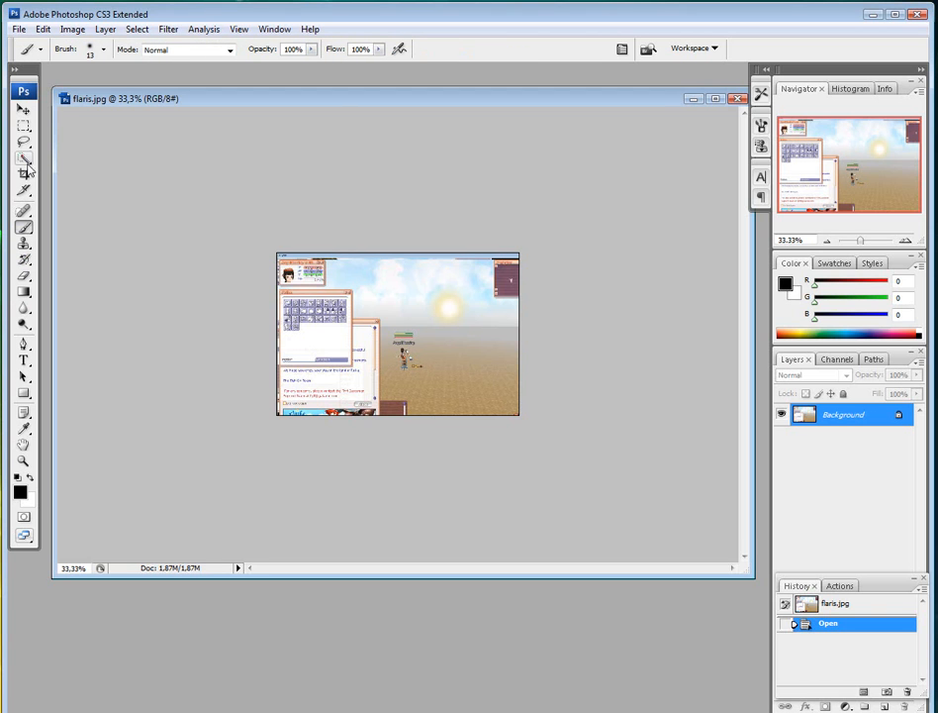
key("g")
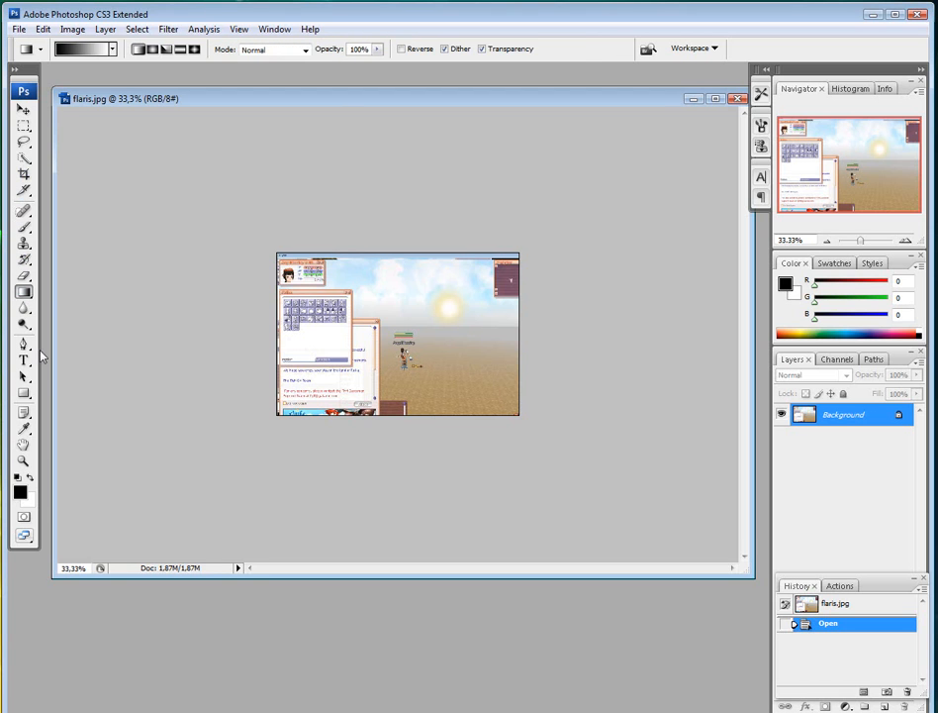
Step: Draw an irregular black shape layer with the Pen tool across the middle of the flaris image
key("p")
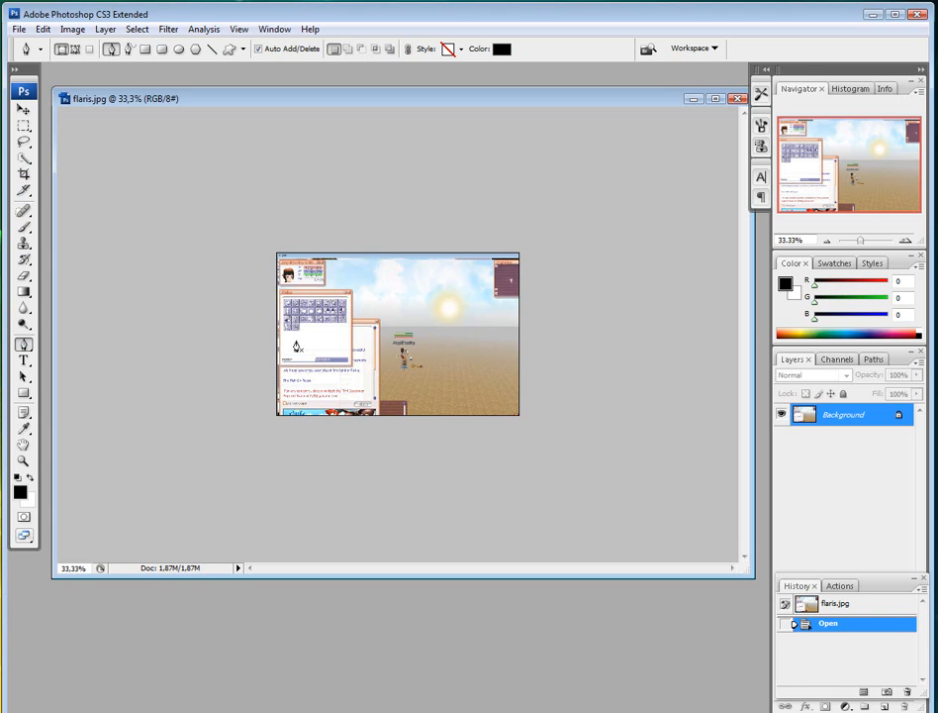
left_click(304, 340)
left_click(380, 310)
left_click(441, 346)
left_click(455, 374)
left_click(354, 372)
left_click(341, 371)
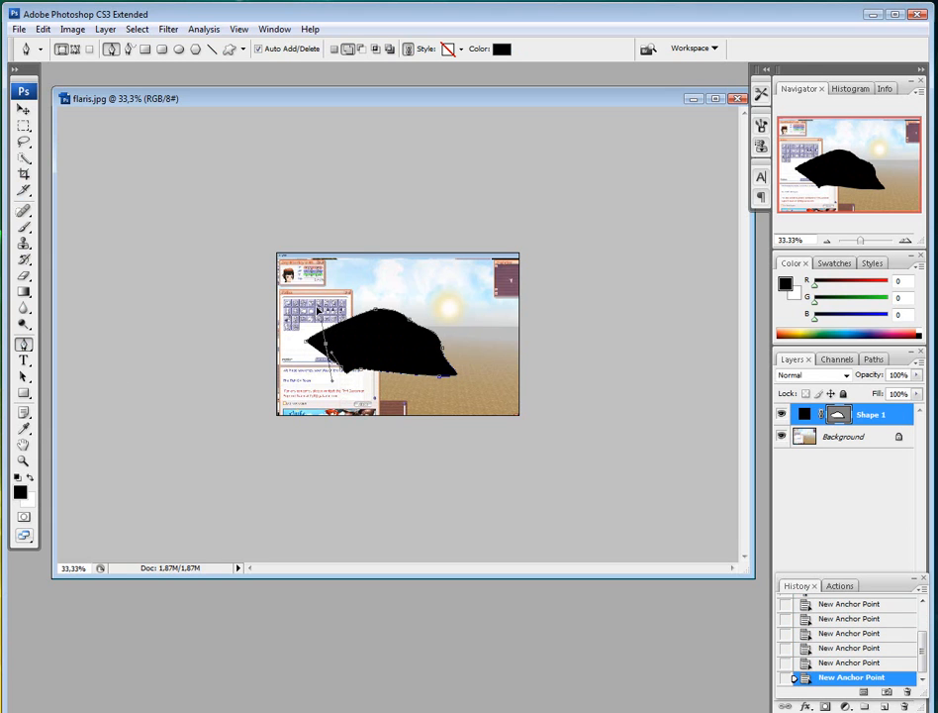
left_click(326, 310)
Step: Delete the pen-drawn shape's layer together with its vector mask
key("BackSpace")
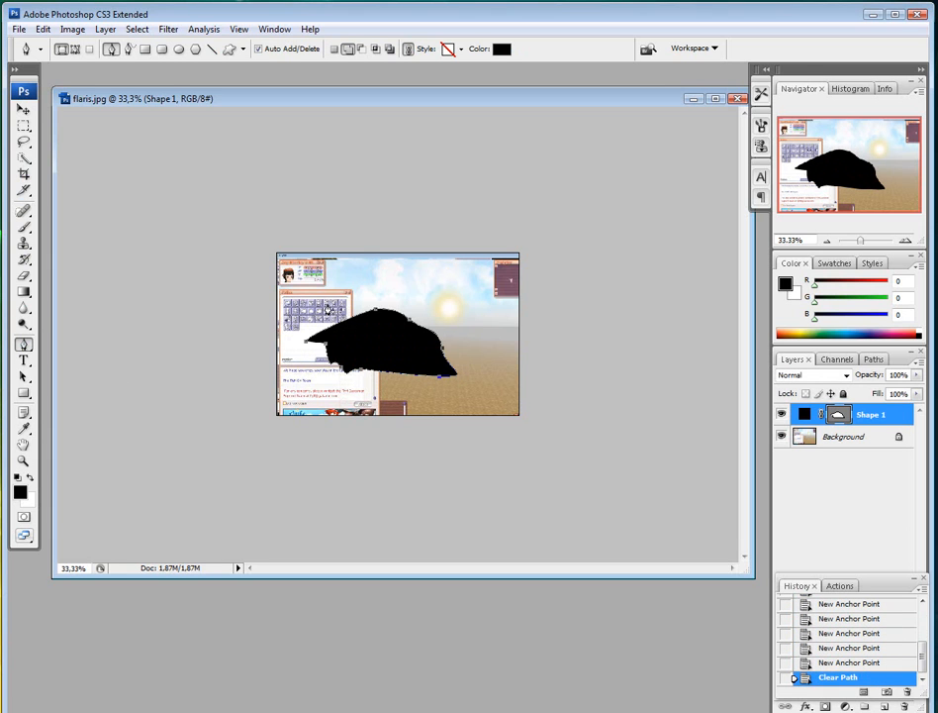
key("BackSpace")
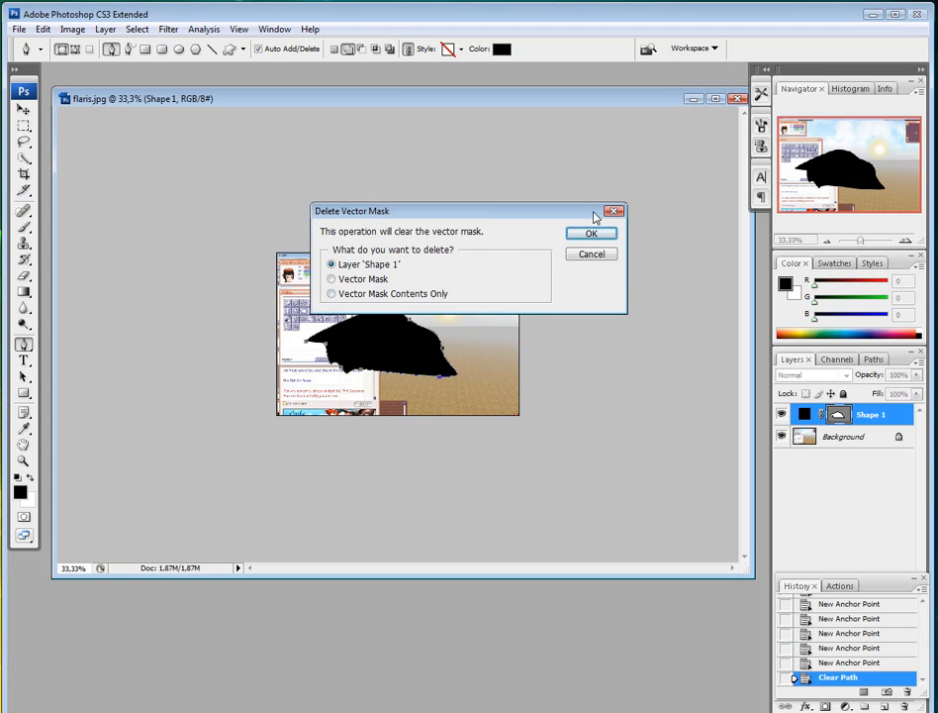
left_click(588, 235)
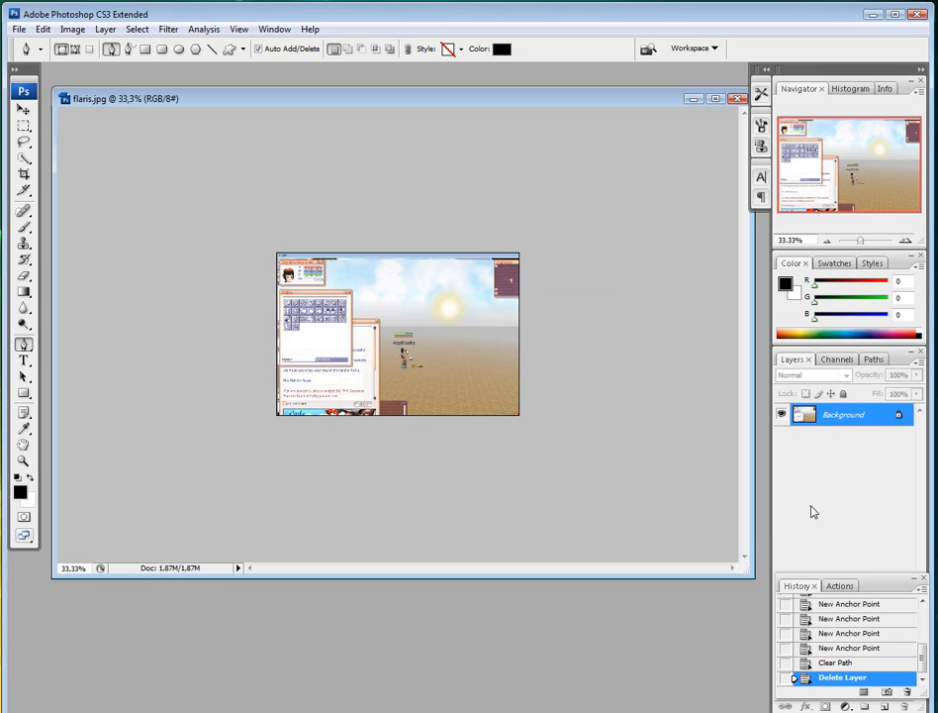
Step: Restore the deleted shape layer, collapse the Navigator panel group and expand the Color and Layers panels
left_click(842, 353)
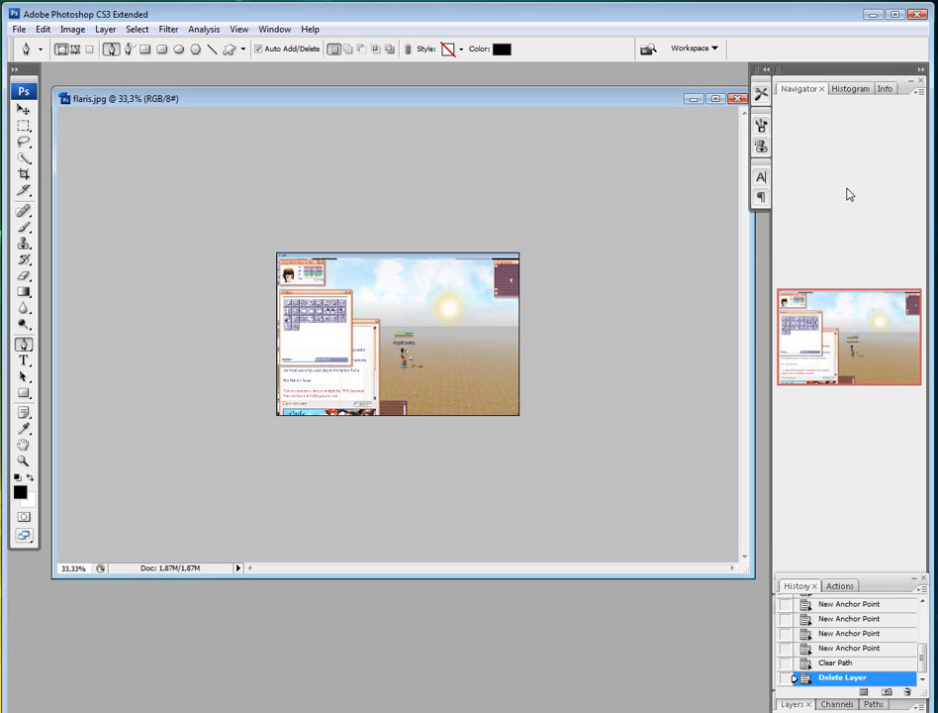
key("ctrl+z")
key("z")
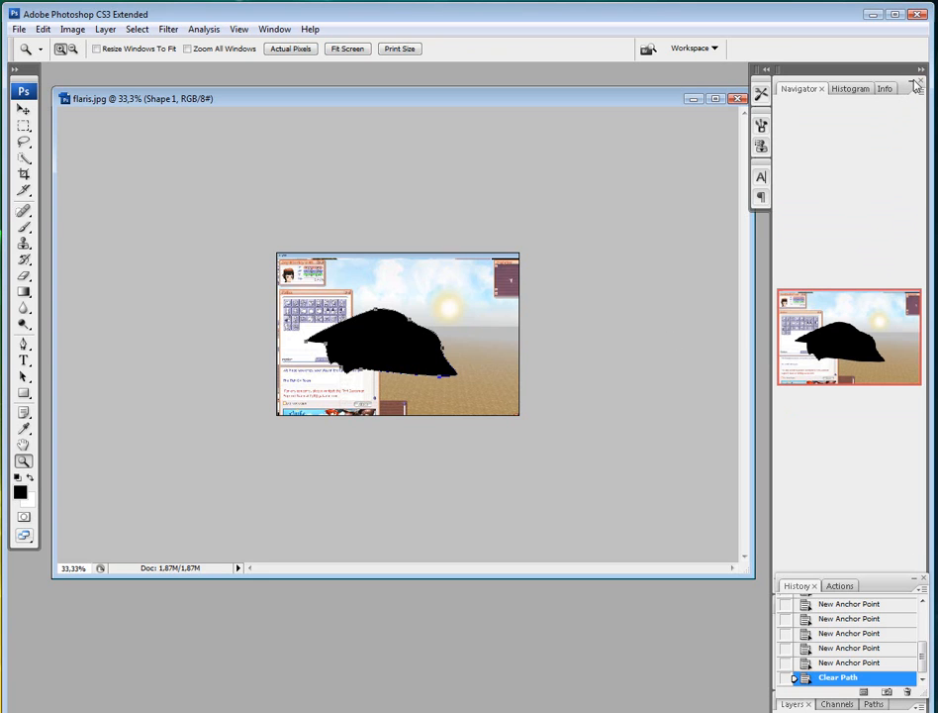
key("F6")
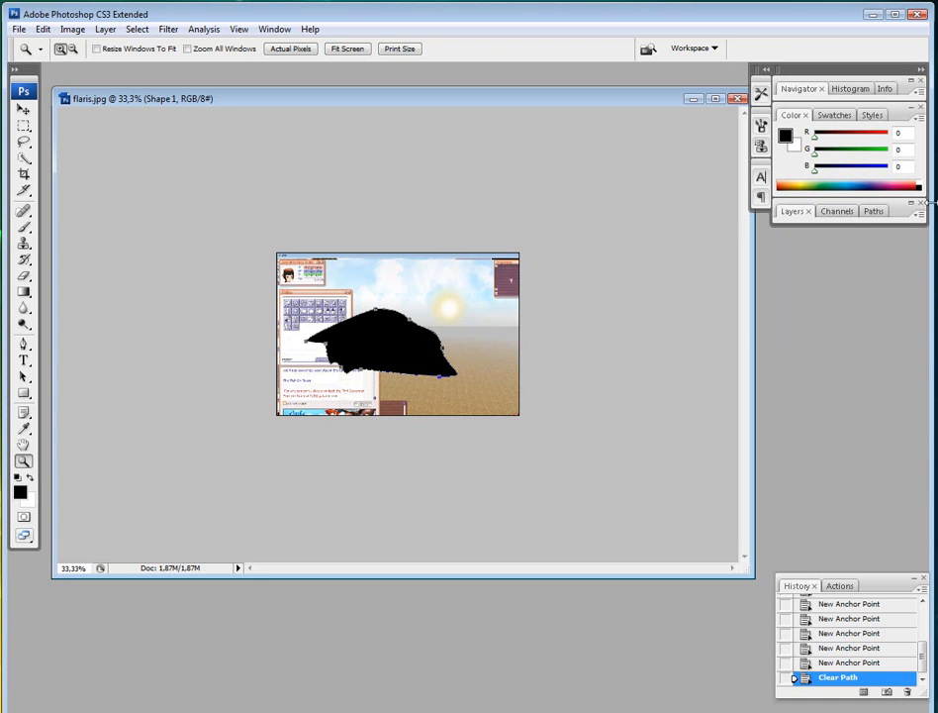
key("F7")
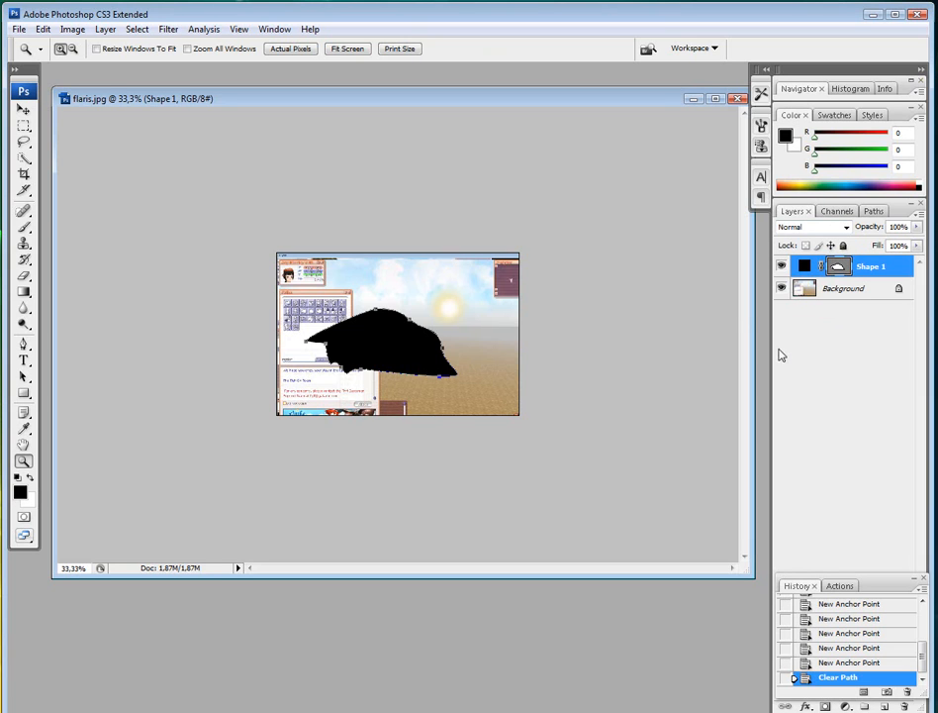
Step: View the Channels panel, select the Red channel and return to RGB, and show the Paths panel
left_click(838, 211)
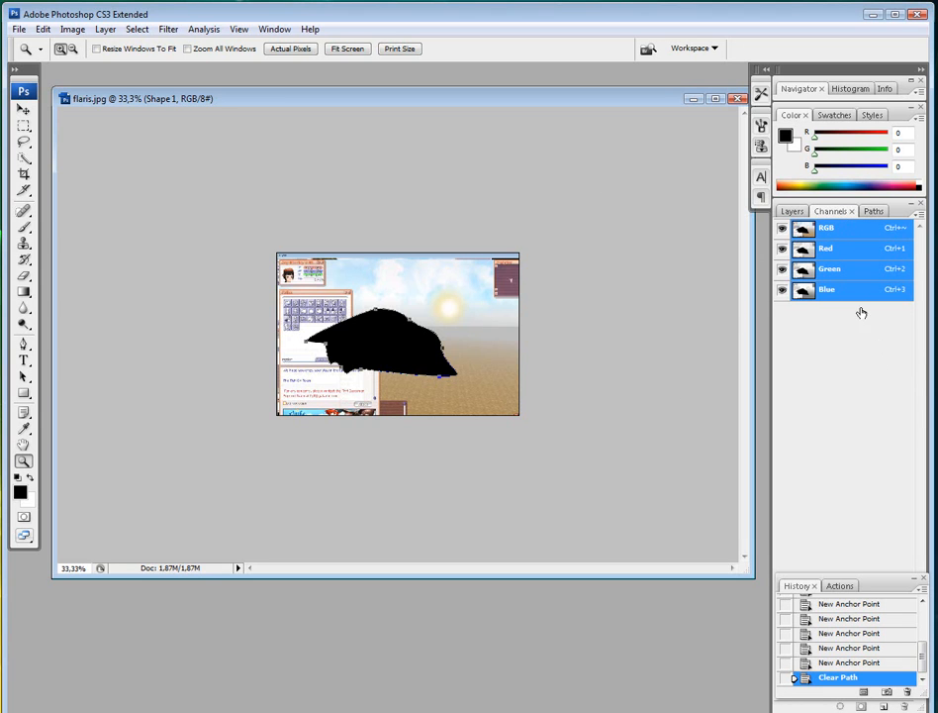
left_click(828, 248)
left_click(824, 228)
left_click(874, 211)
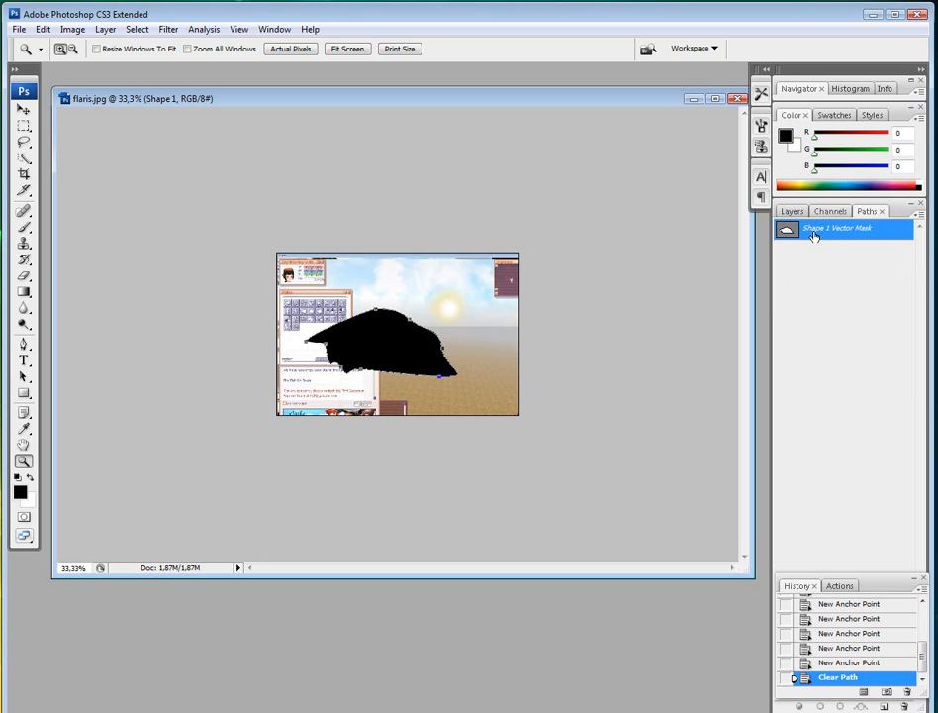
Step: Delete the black shape's vector mask path along with its layer and return to the Layers panel
key("Delete")
left_click(591, 233)
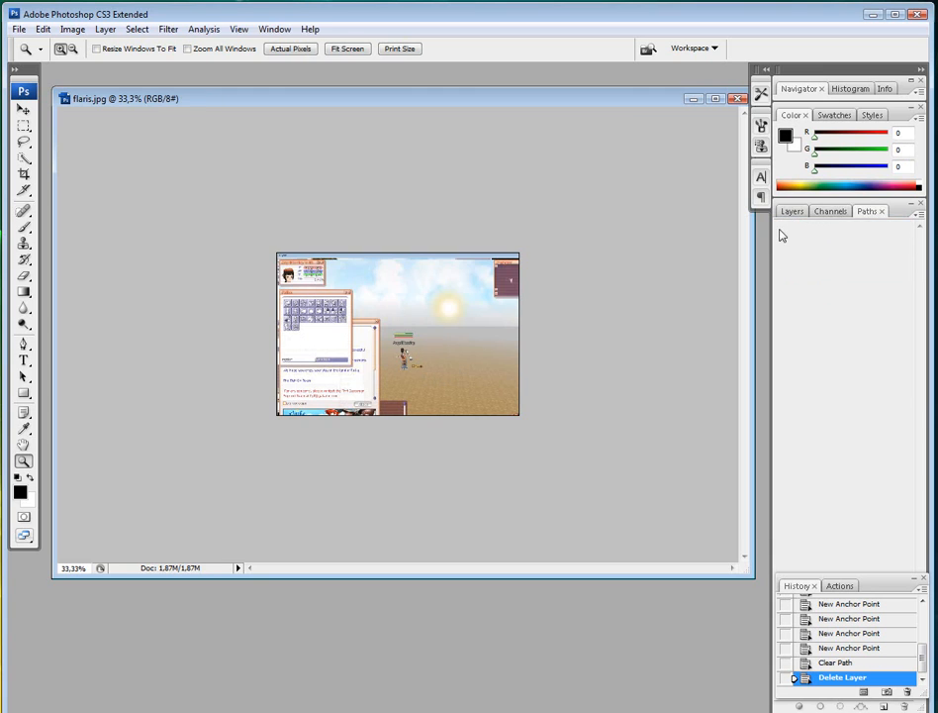
left_click(790, 211)
left_click(875, 211)
left_click(793, 212)
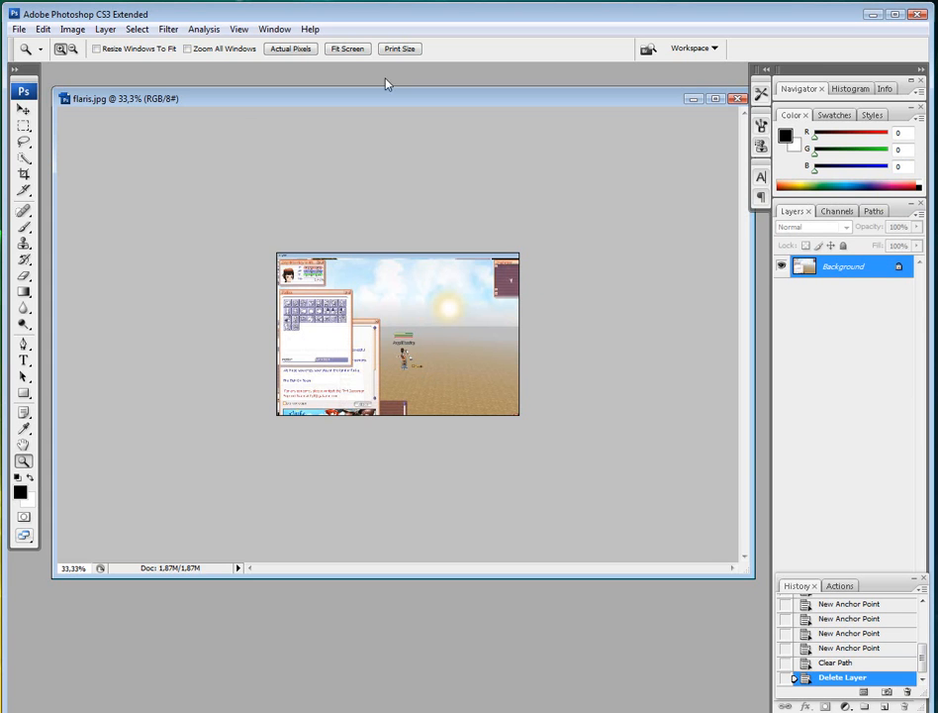
Step: Show the flaris image at actual pixels and zoom in on the game character to 400%
left_click(238, 29)
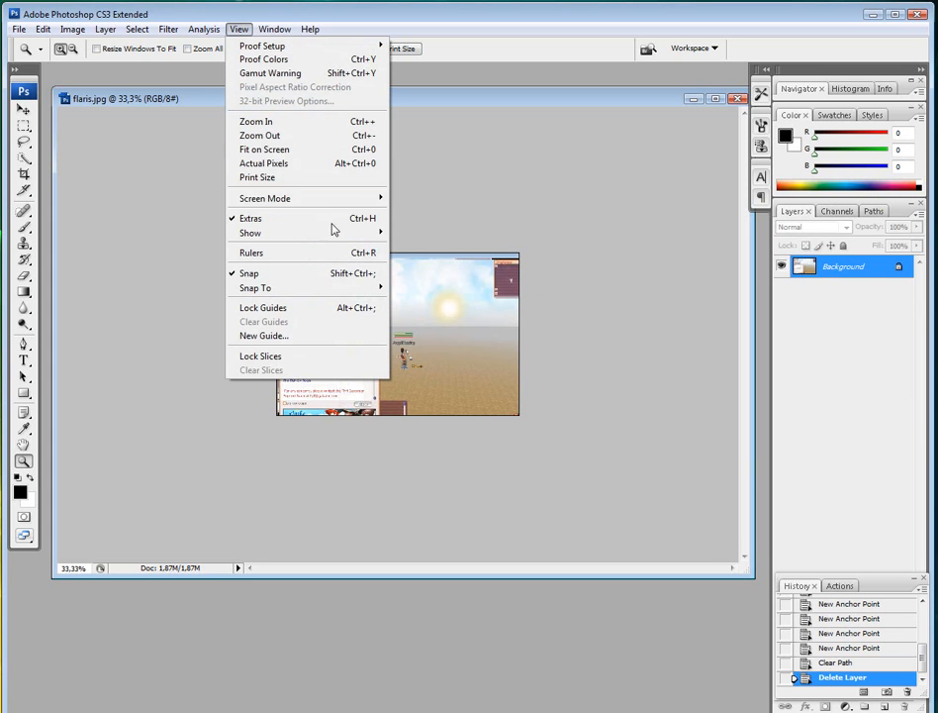
left_click(268, 164)
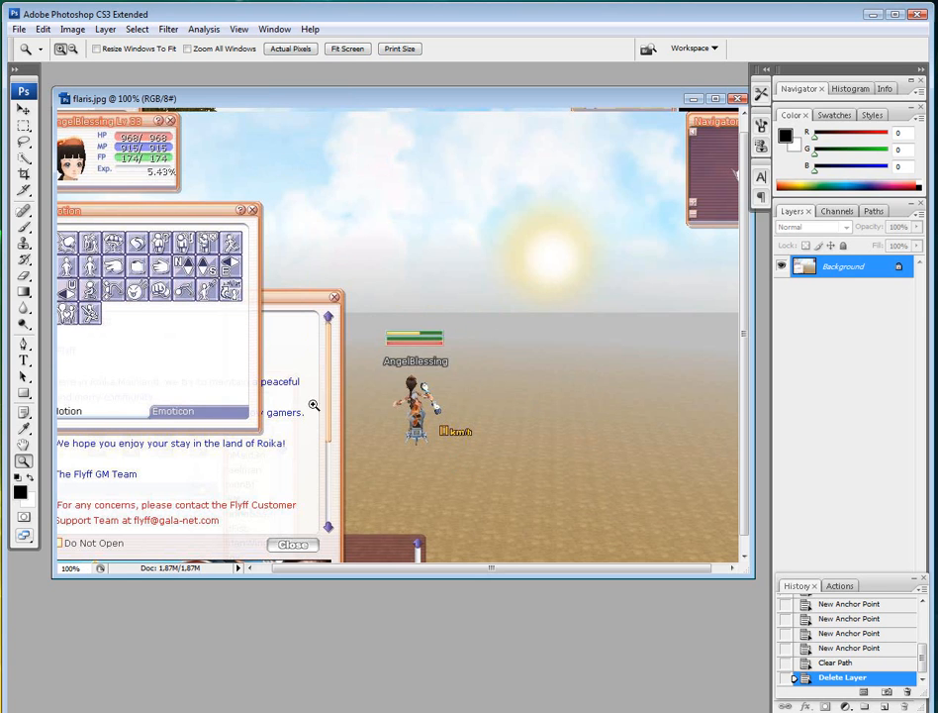
left_click(421, 399)
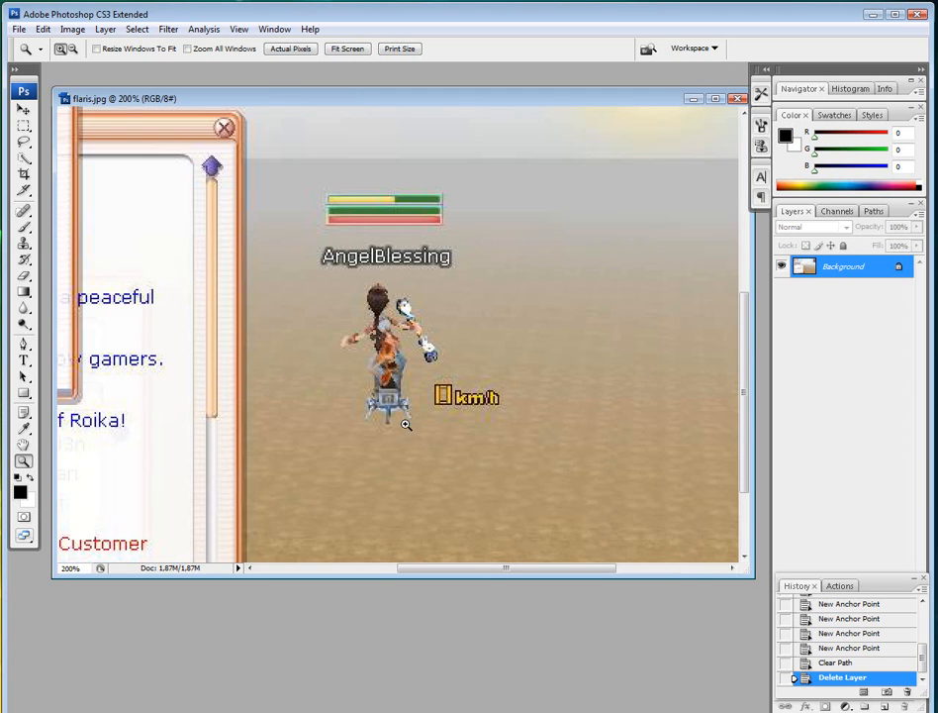
left_click(378, 431)
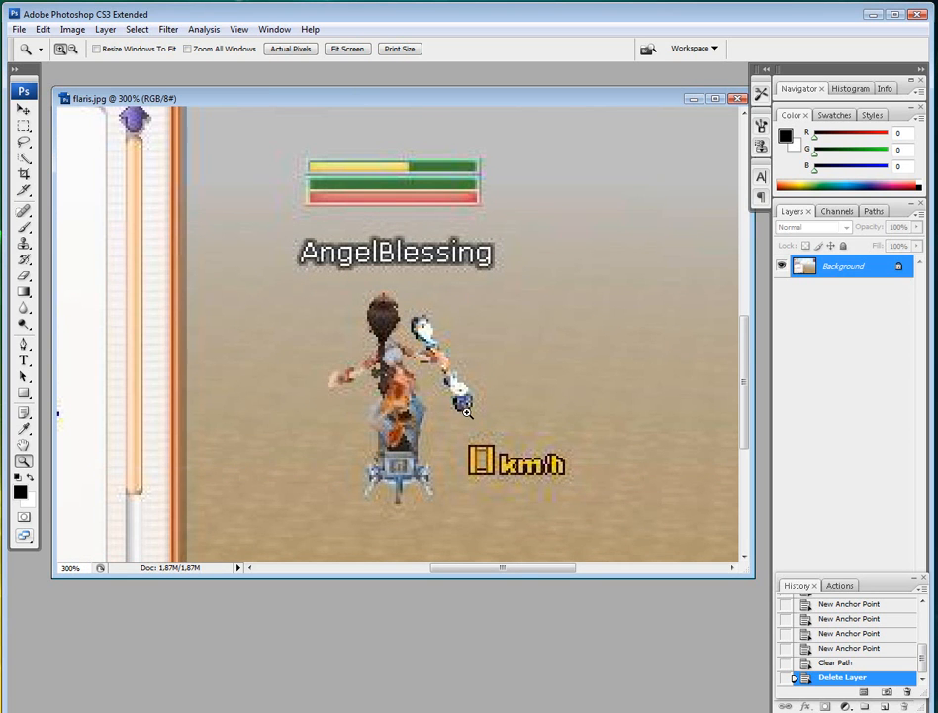
left_click(464, 410)
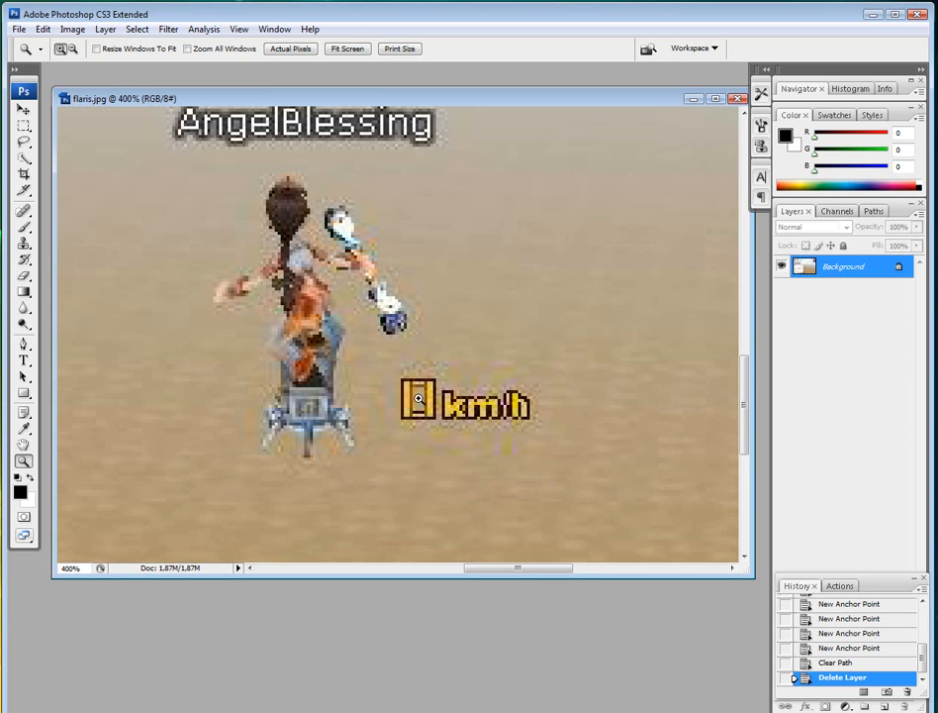
Step: Zoom the image out to 66.67% and back to 100%, and extend the document window downward
left_click(371, 247, "alt")
left_click(374, 287, "alt")
left_click(373, 311, "alt")
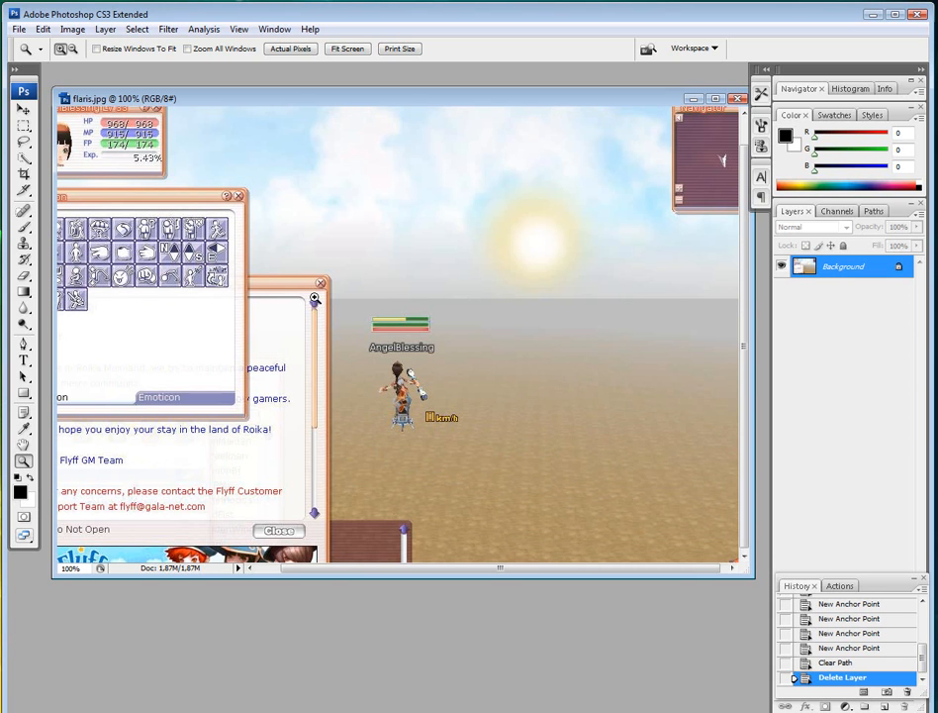
left_click(314, 298, "alt")
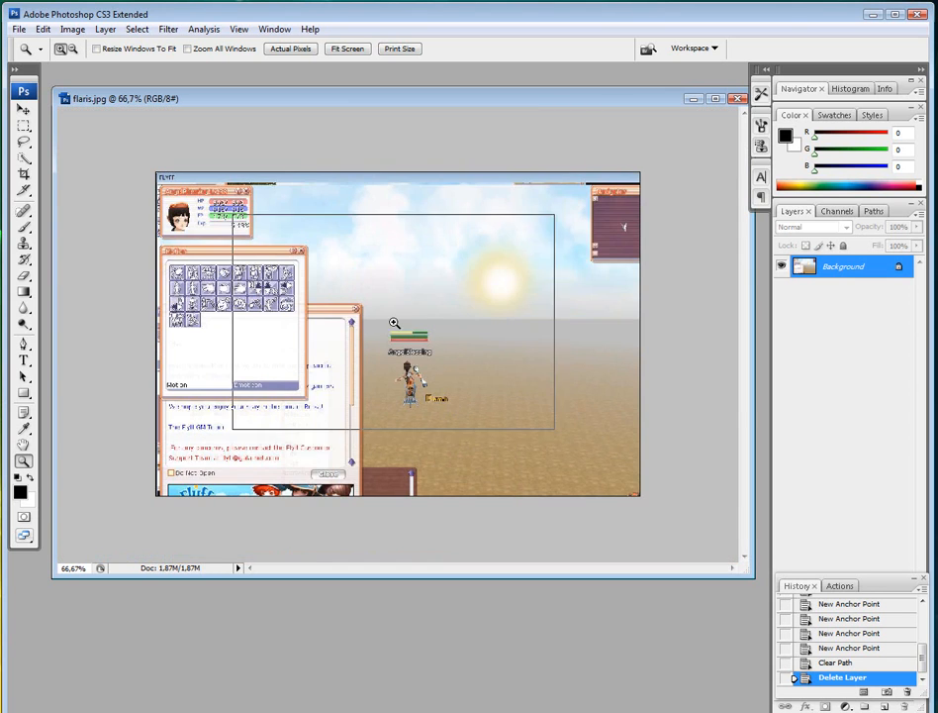
left_click(388, 369)
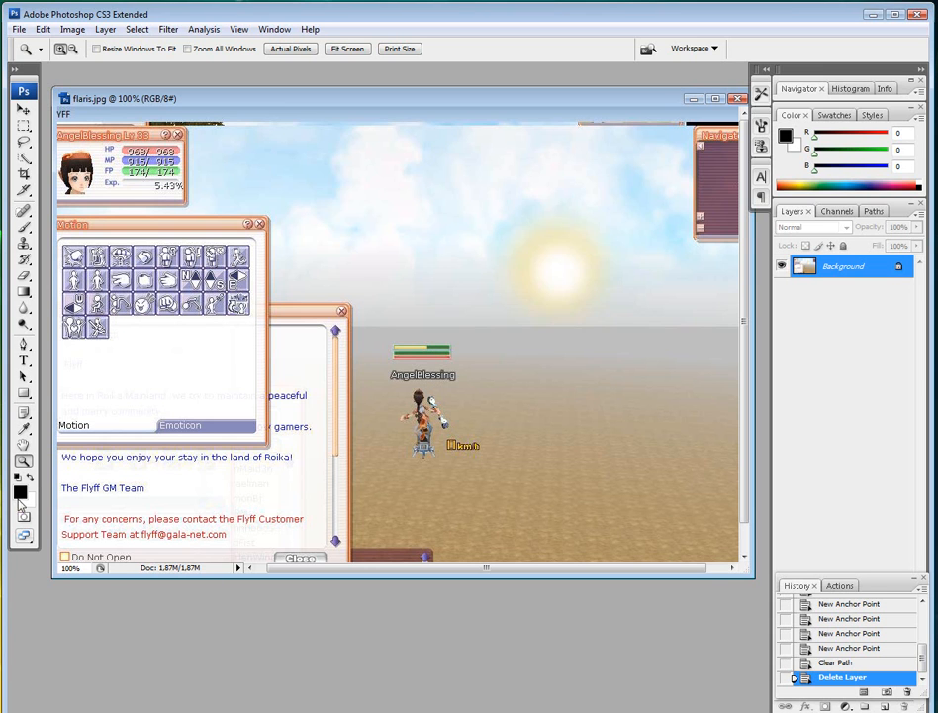
left_click_drag(262, 576, 271, 643)
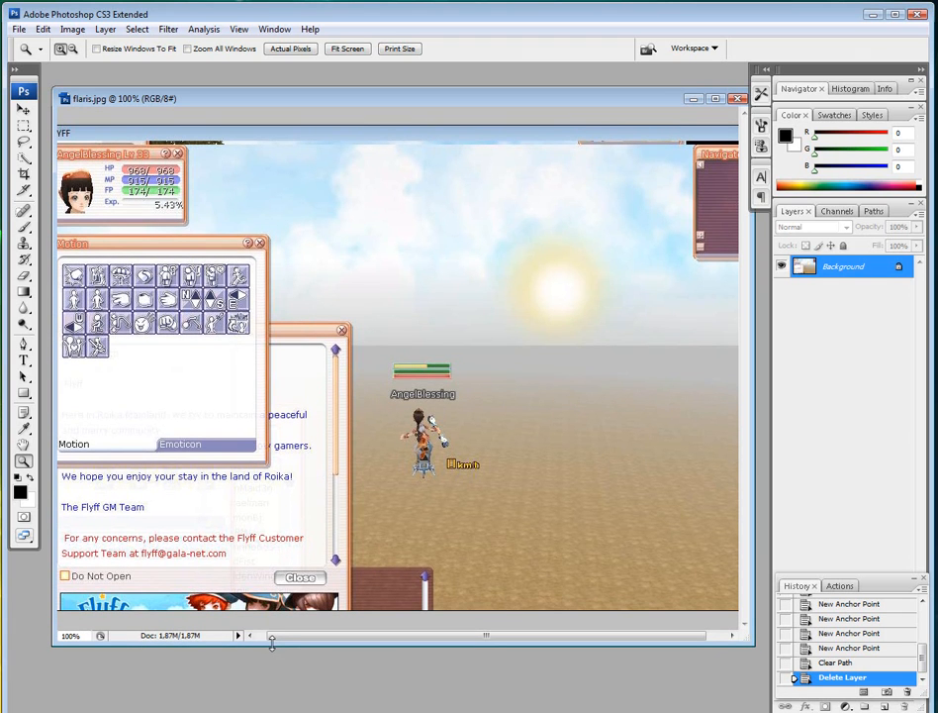